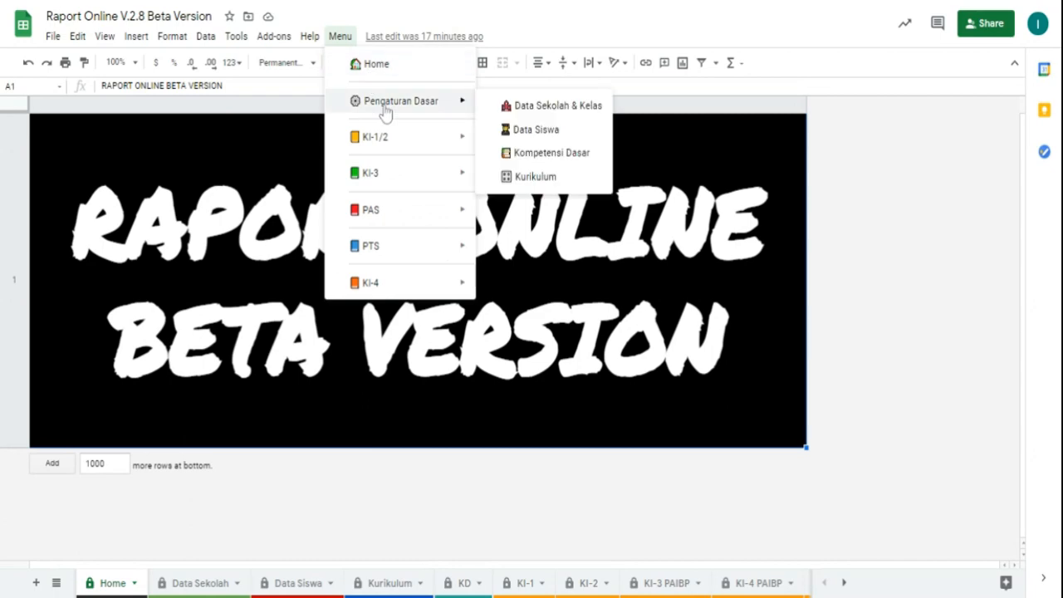
# Open the Data Sekolah & Kelas sheet and set Kelas to 4-C NABI YUSUF.
pyautogui.click(527, 116)
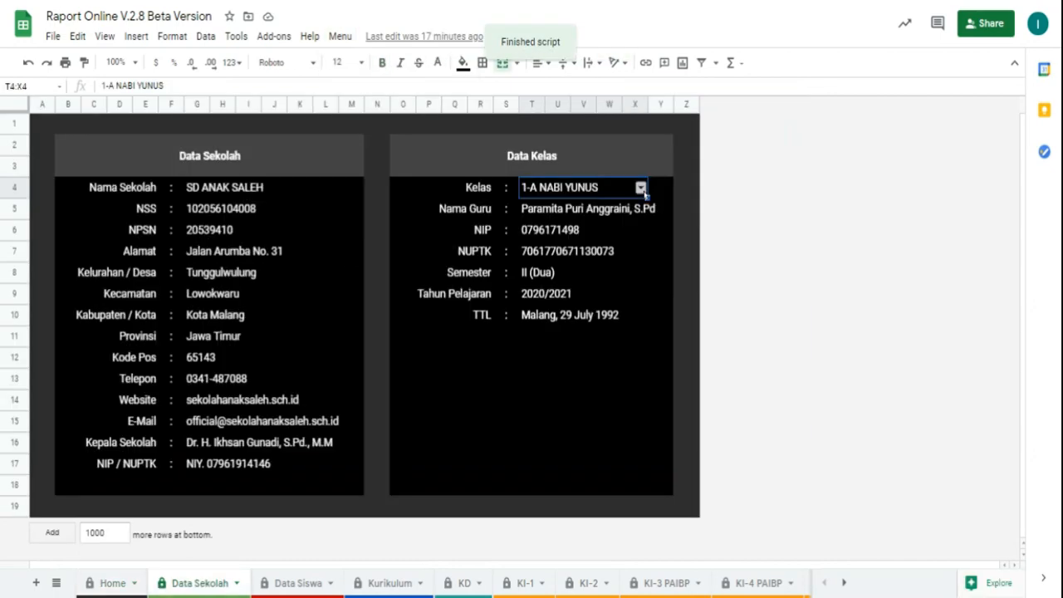
pyautogui.click(641, 189)
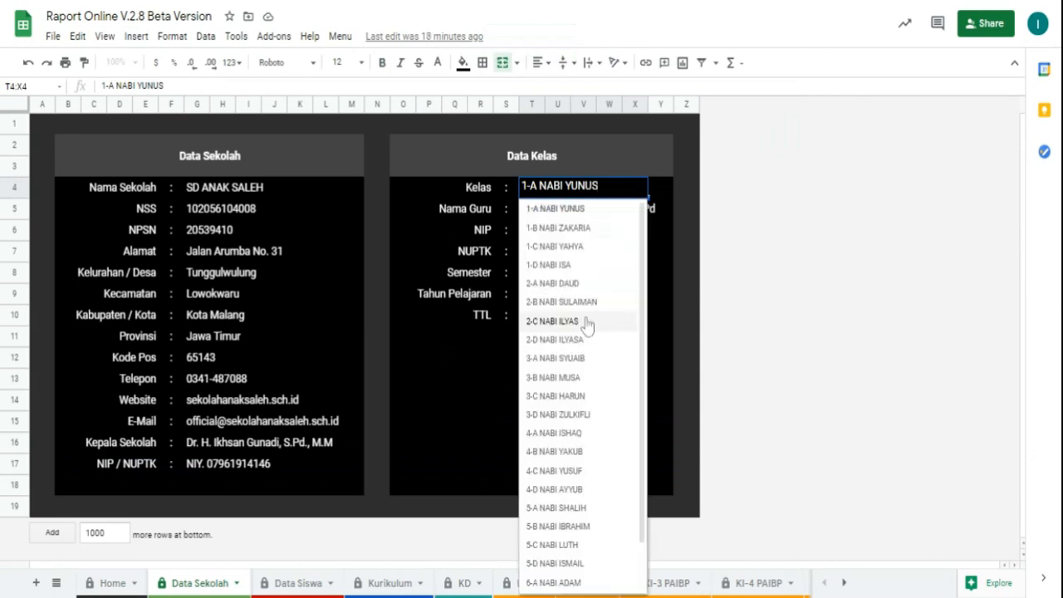
pyautogui.scroll(-1, 584, 425)
pyautogui.click(554, 415)
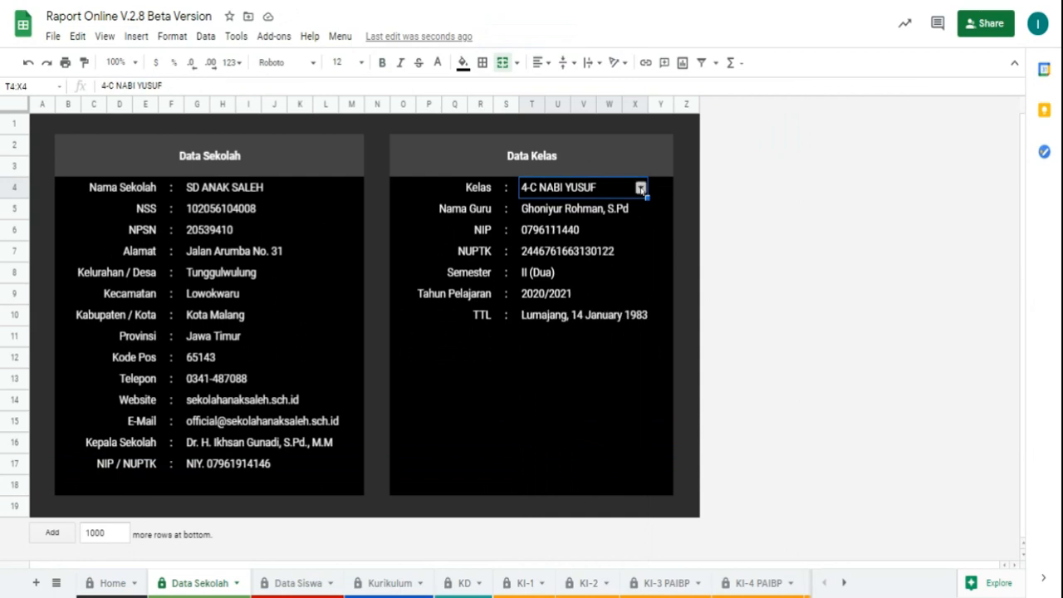
# Review the Data Siswa, Kompetensi Dasar and Kurikulum sheets in turn.
pyautogui.click(339, 37)
pyautogui.moveTo(386, 118)
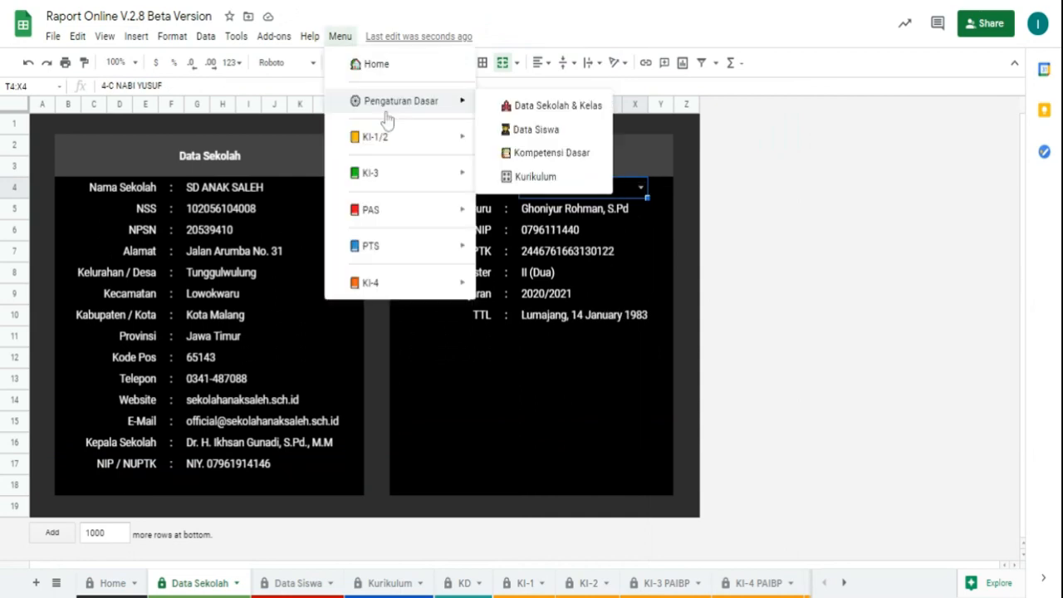
pyautogui.click(547, 135)
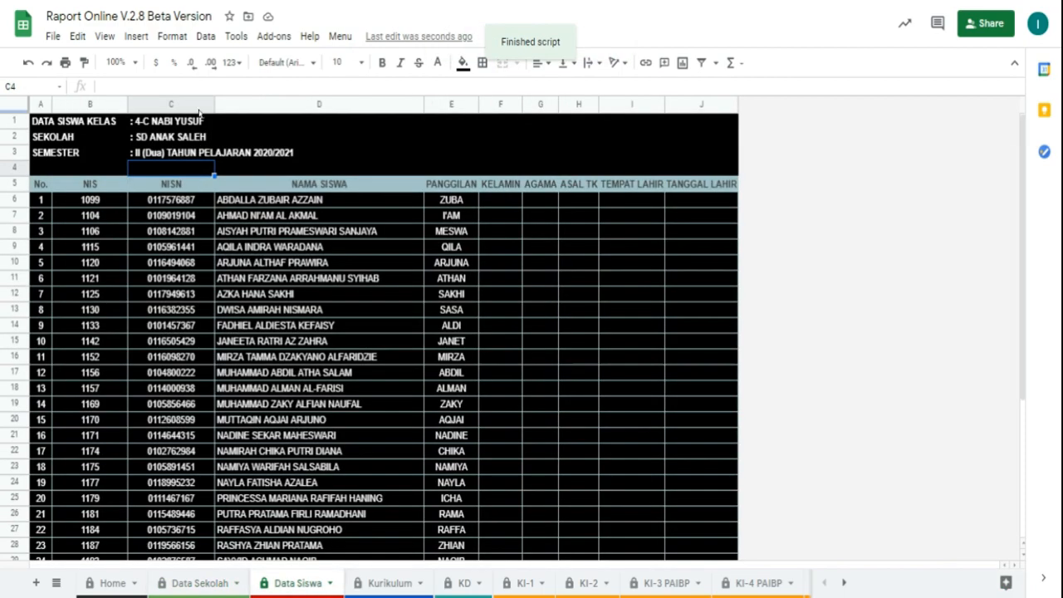
pyautogui.click(350, 42)
pyautogui.moveTo(365, 103)
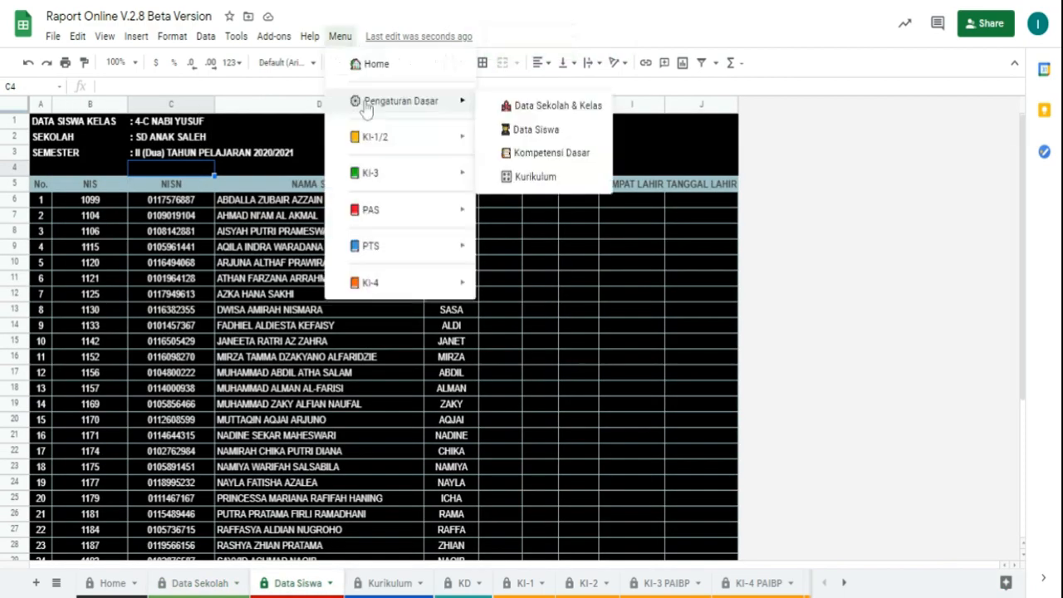
pyautogui.click(541, 156)
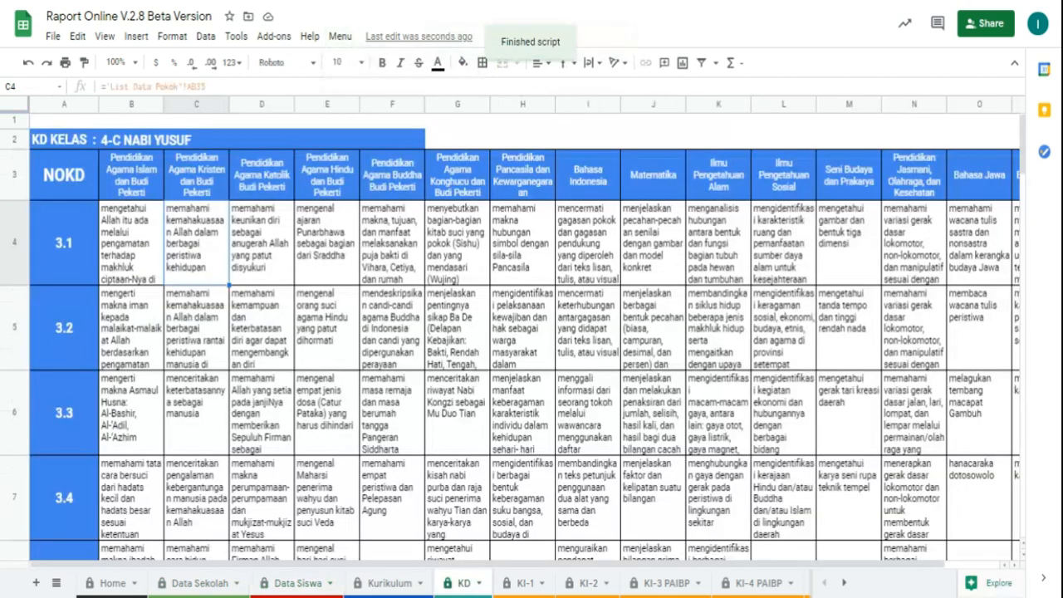
pyautogui.click(341, 36)
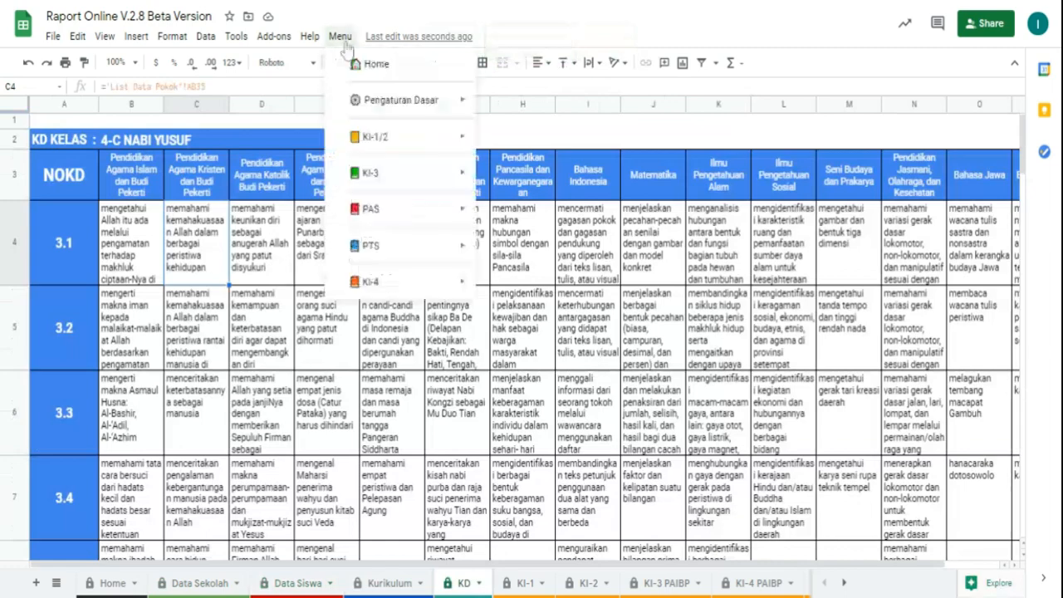
pyautogui.click(554, 183)
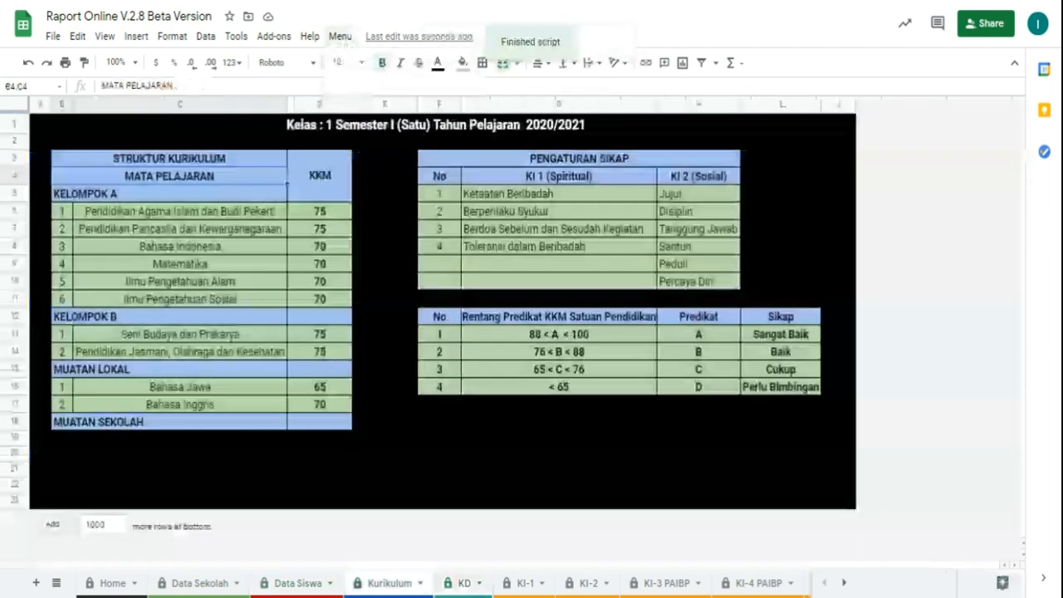
# Open the KI-1 Sikap Spiritual assessment sheet.
pyautogui.click(341, 38)
pyautogui.moveTo(379, 143)
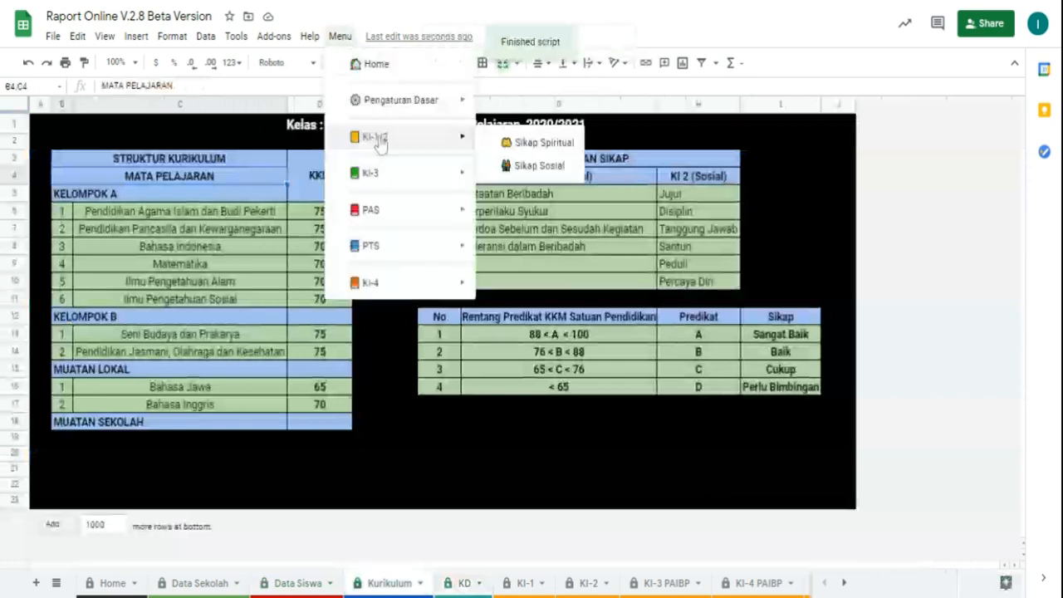
pyautogui.click(509, 146)
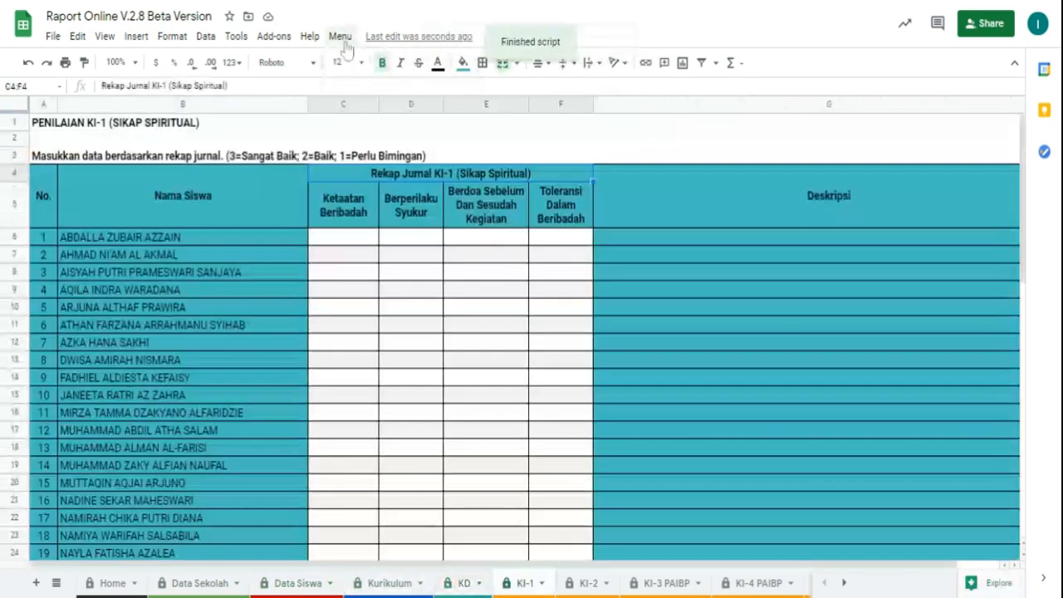
# Try to enter a score outside the 1 to 3 range for the first student under Ketaatan Beribadah.
pyautogui.click(343, 245)
pyautogui.write('3')
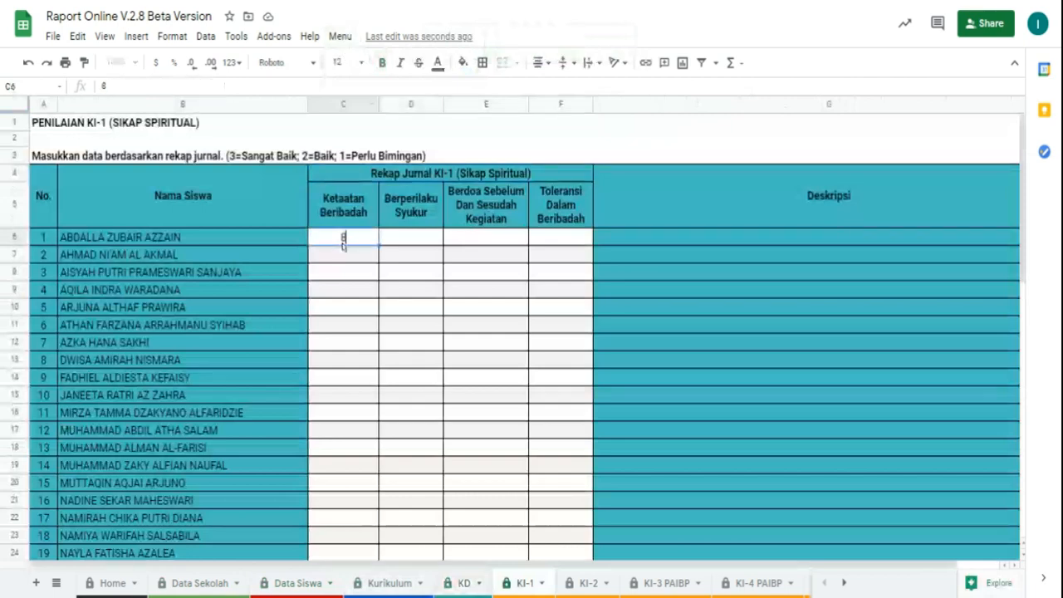
pyautogui.press('Return')
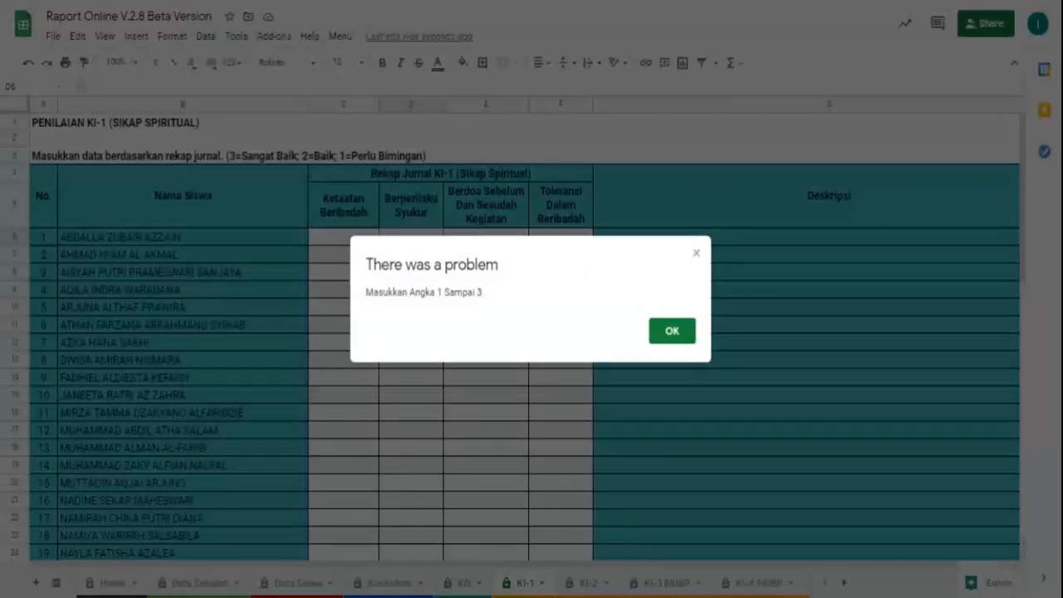
pyautogui.press('Return')
# Score the first student's spiritual attitude: Ketaatan Beribadah 2, Berperilaku Syukur 1, Berdoa Sebelum Dan Sesudah Kegiatan 3, Toleransi Dalam Beribadah 1.
pyautogui.click(344, 237)
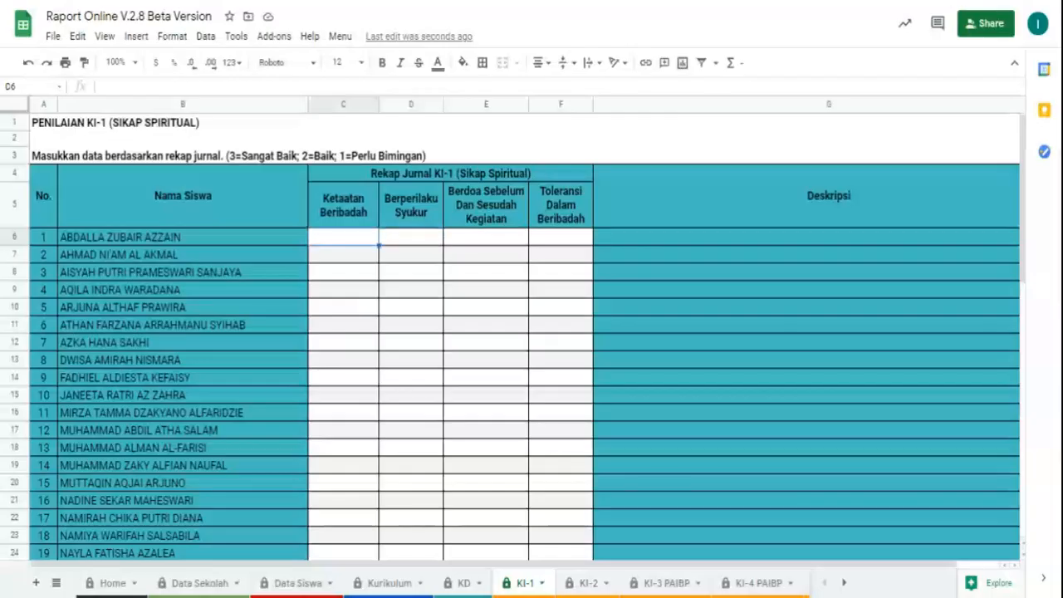
pyautogui.write('2')
pyautogui.press('Tab')
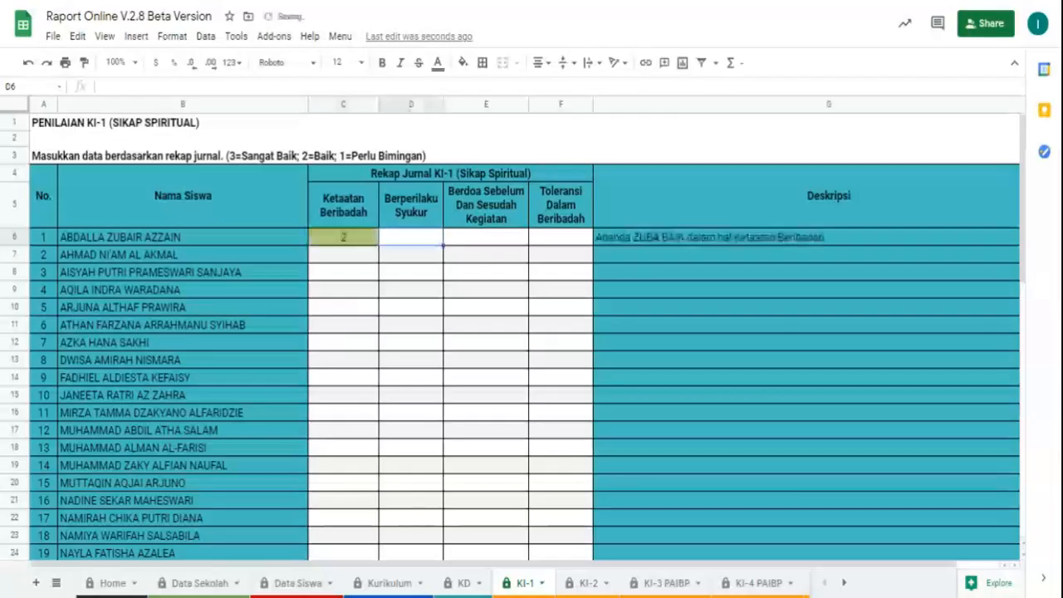
pyautogui.write('1')
pyautogui.press('Tab')
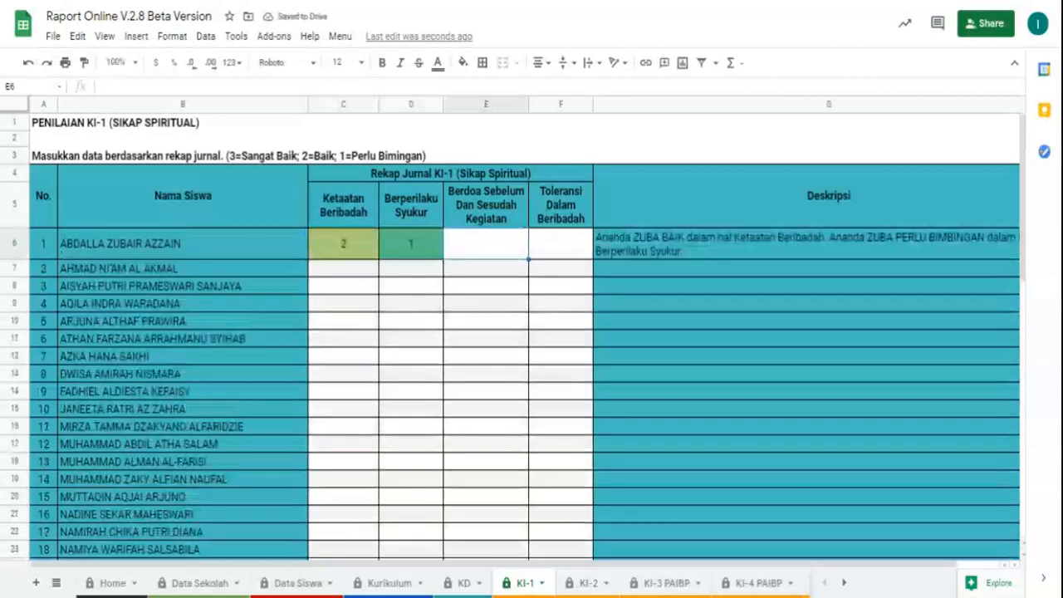
pyautogui.write('3')
pyautogui.press('Tab')
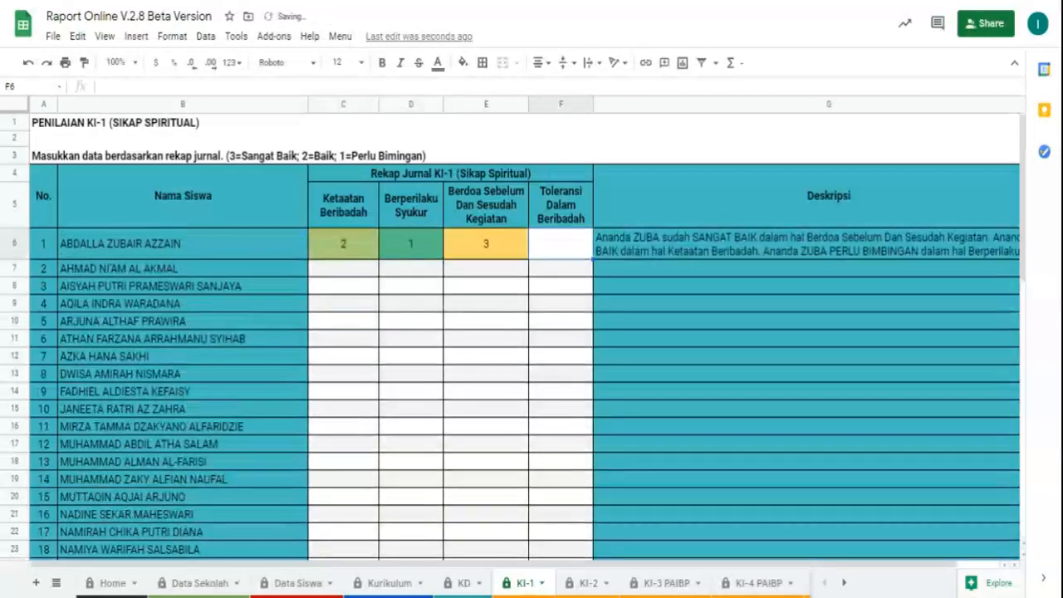
pyautogui.write('1')
pyautogui.press('Return')
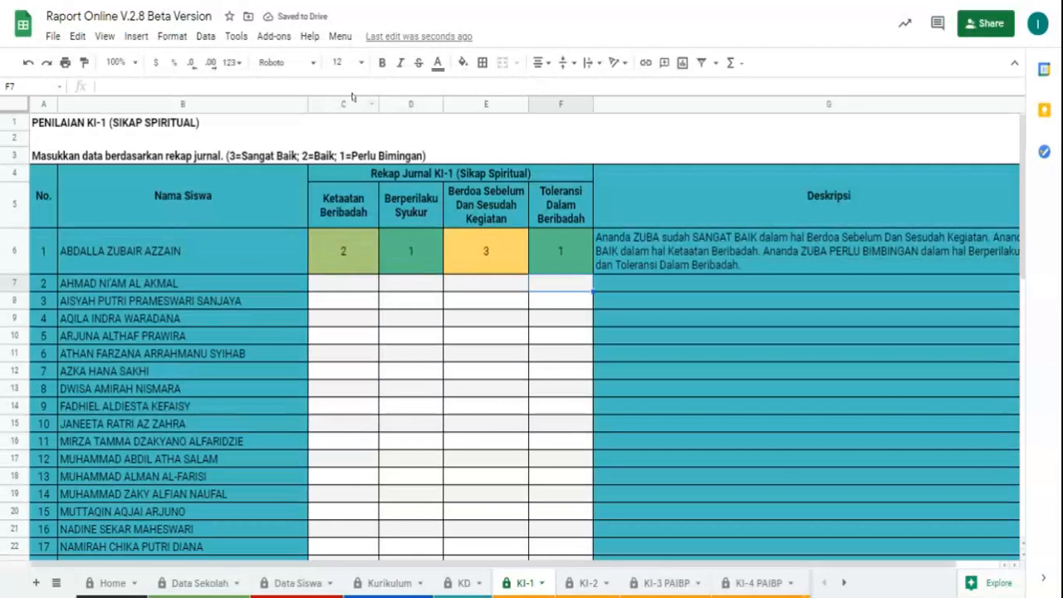
# Open the KI-2 Sikap Sosial sheet and score the first student 3 for Jujur, 3 for Disiplin and 2 for Tanggung Jawab.
pyautogui.click(340, 37)
pyautogui.moveTo(375, 136)
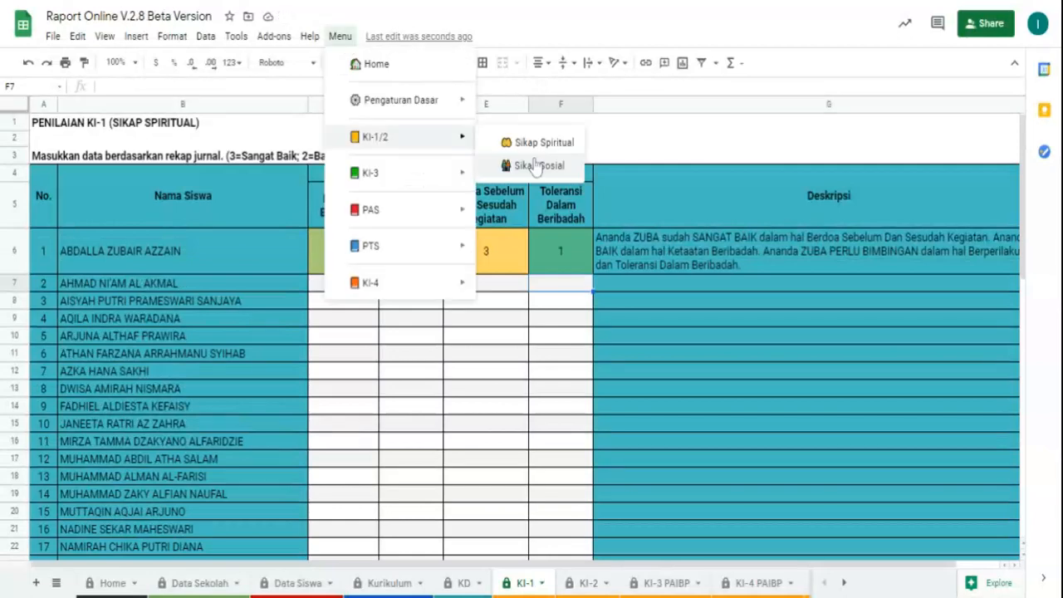
pyautogui.click(544, 168)
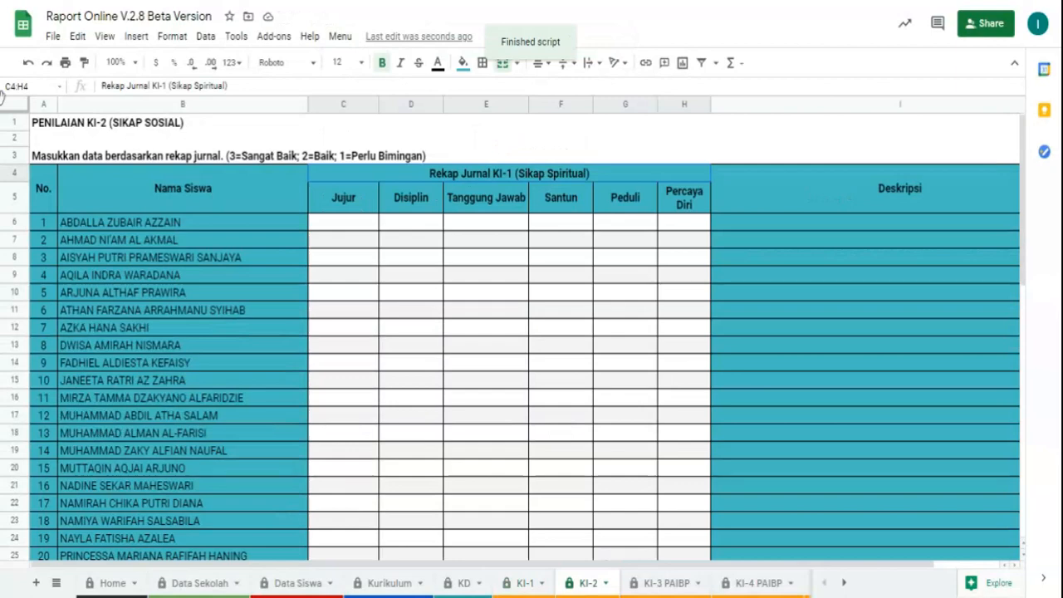
pyautogui.click(349, 230)
pyautogui.write('3')
pyautogui.press('Tab')
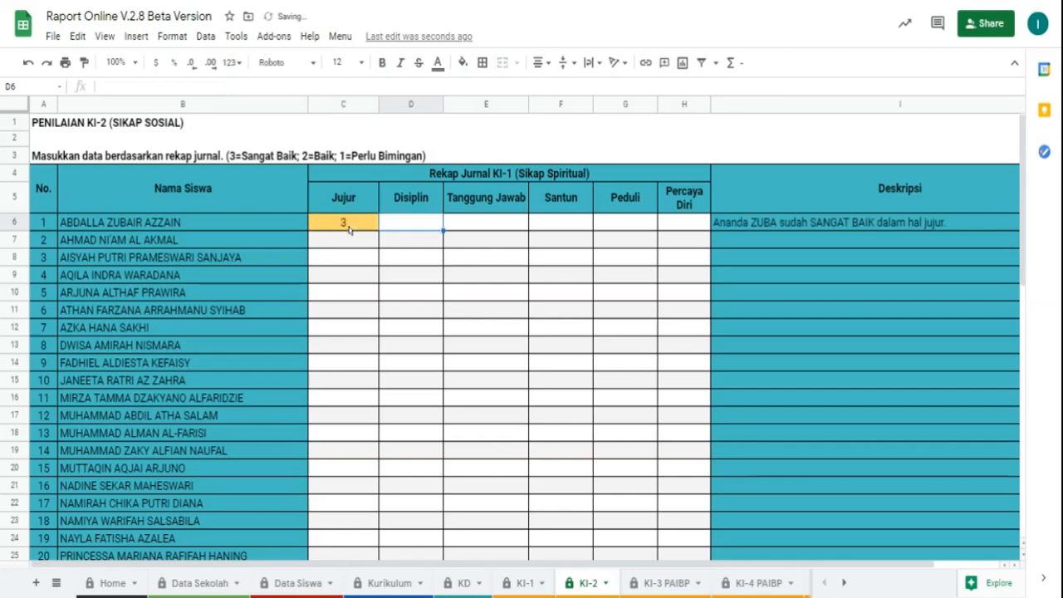
pyautogui.write('3')
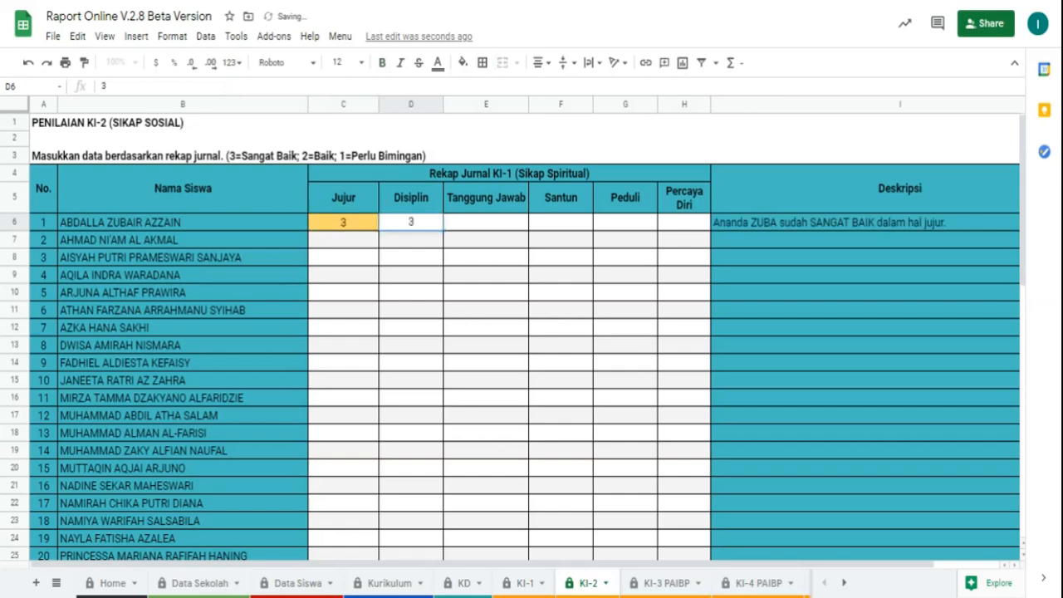
pyautogui.press('Tab')
pyautogui.write('2')
pyautogui.press('Tab')
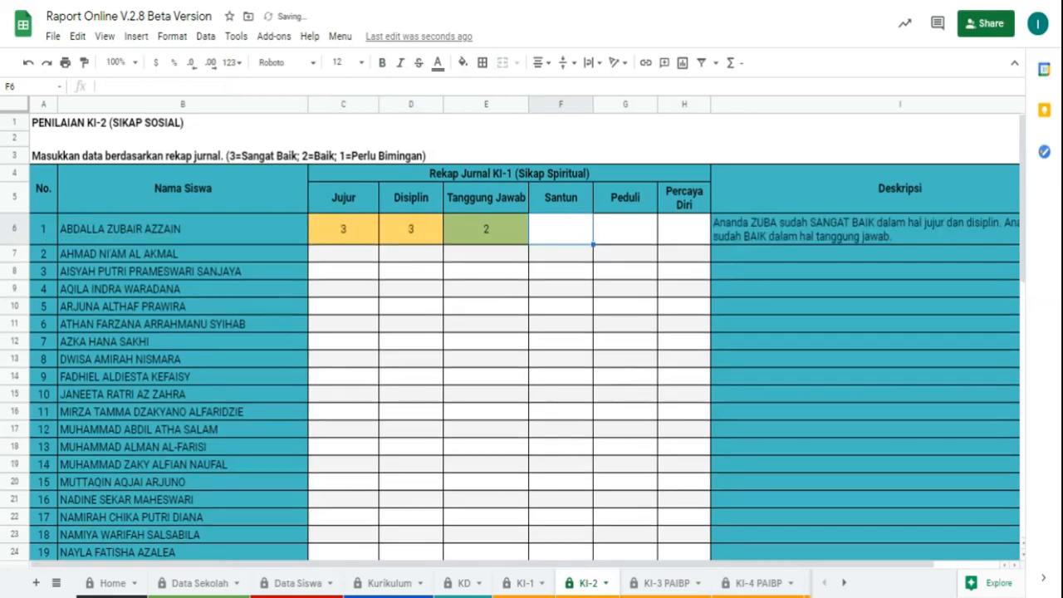
# Complete the first student's social attitude scores with Santun 2, Peduli 1 and Percaya Diri 1.
pyautogui.write('2')
pyautogui.press('Tab')
pyautogui.write('1')
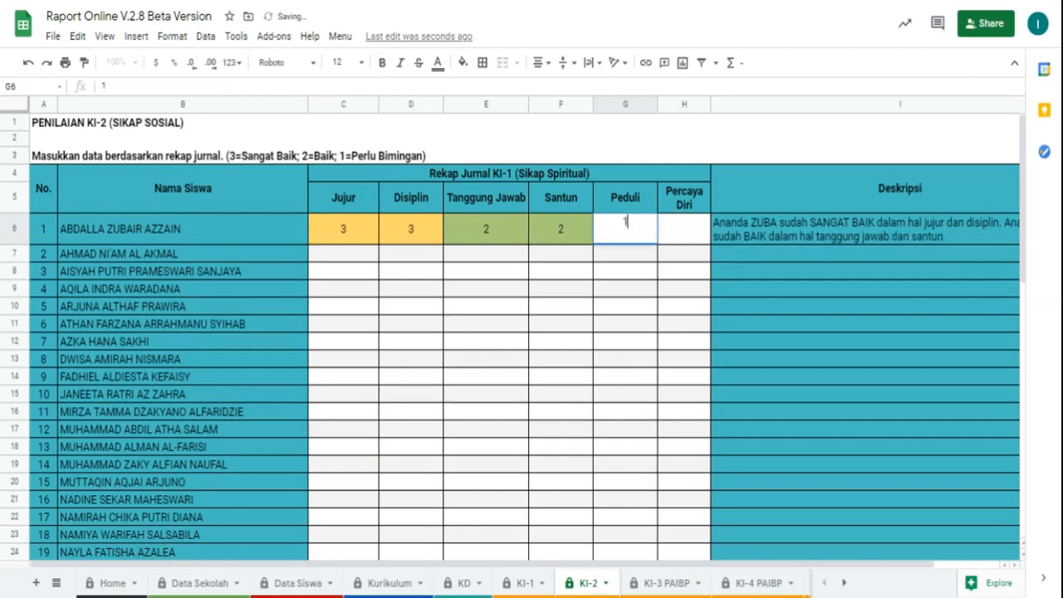
pyautogui.press('Tab')
pyautogui.write('1')
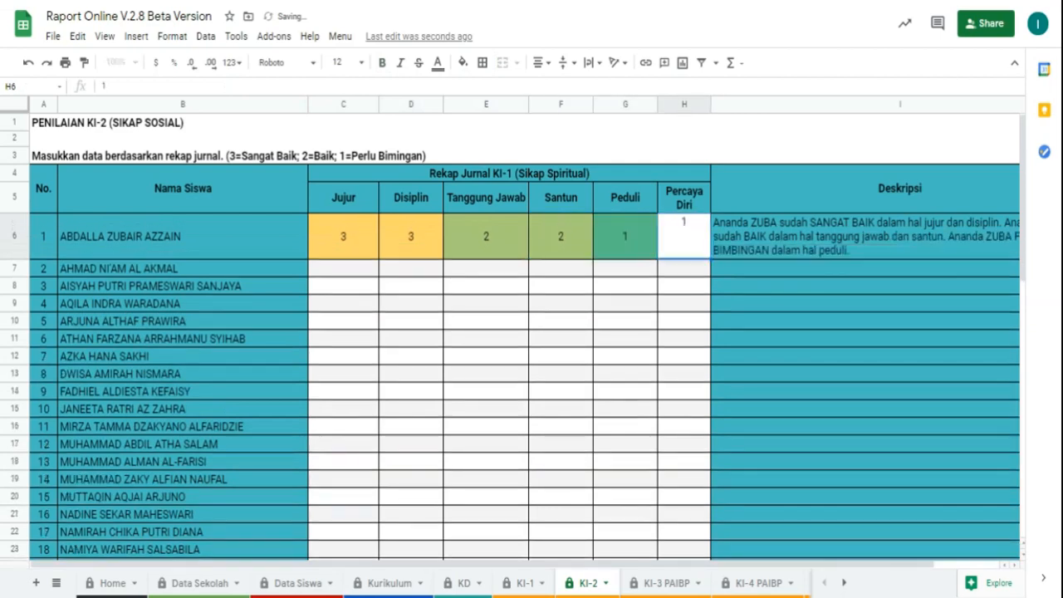
pyautogui.press('Tab')
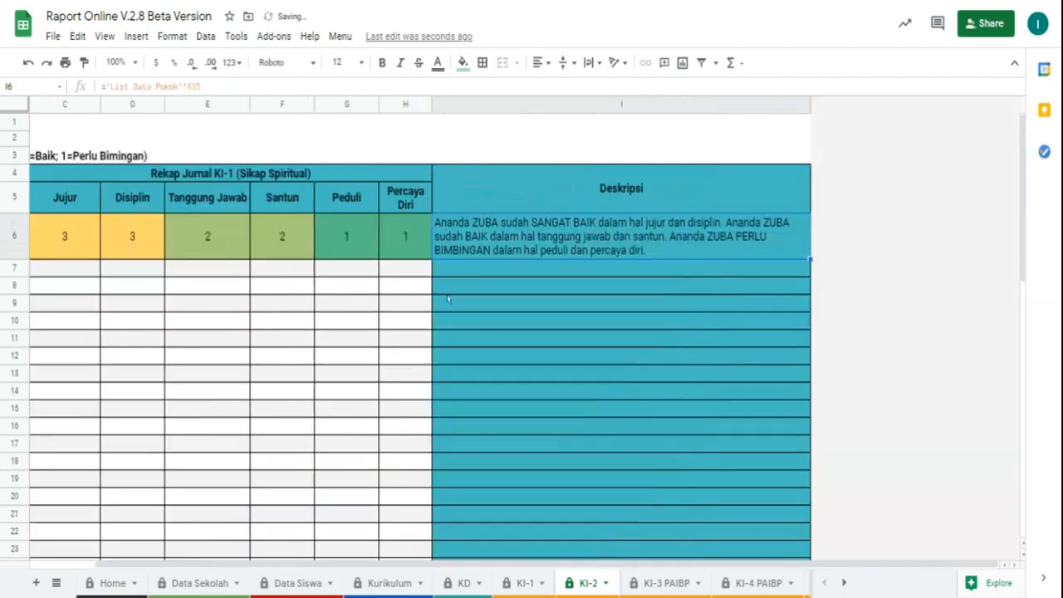
# Open the KI-3 daily assessment sheet for Pendidikan Agama Islam dan Budi Pekerti.
pyautogui.click(341, 39)
pyautogui.moveTo(432, 173)
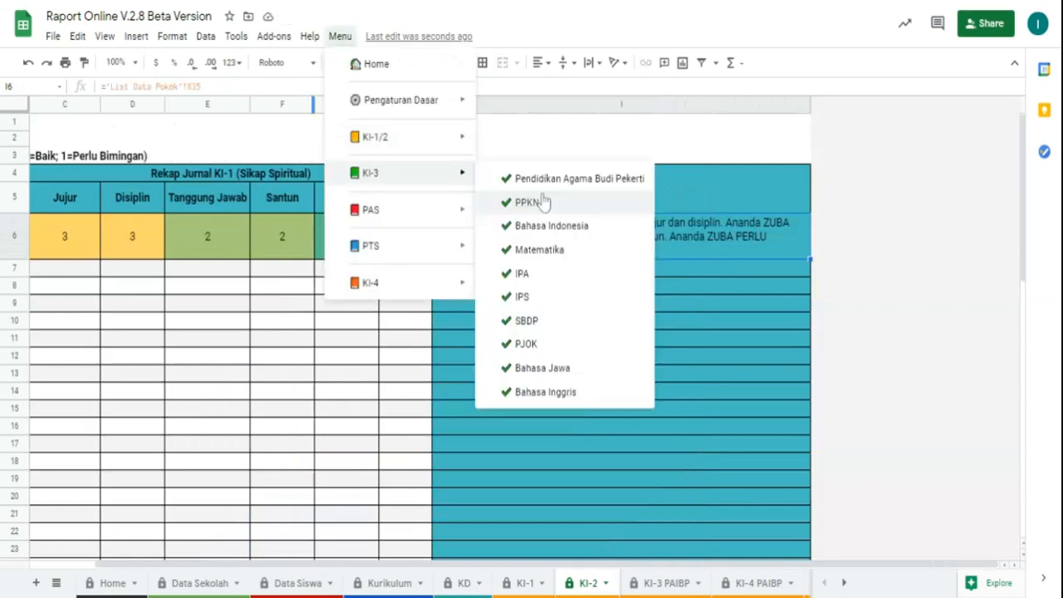
pyautogui.click(544, 202)
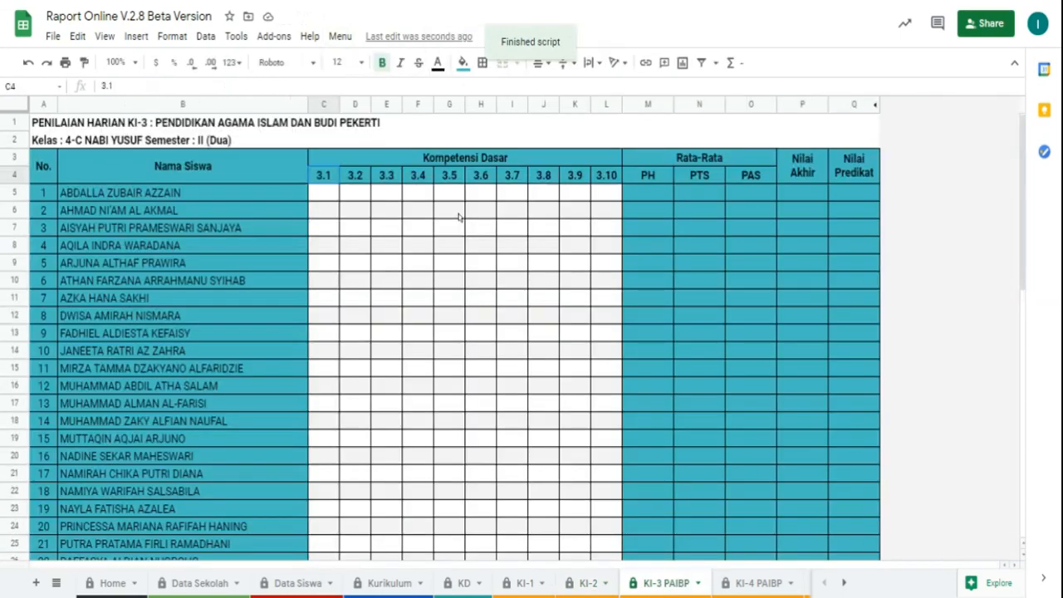
# Enter the first student's KI-3 scores: 60 for 3.1, 80 for 3.2, 70 for 3.3 and 65 for 3.4.
pyautogui.click(333, 196)
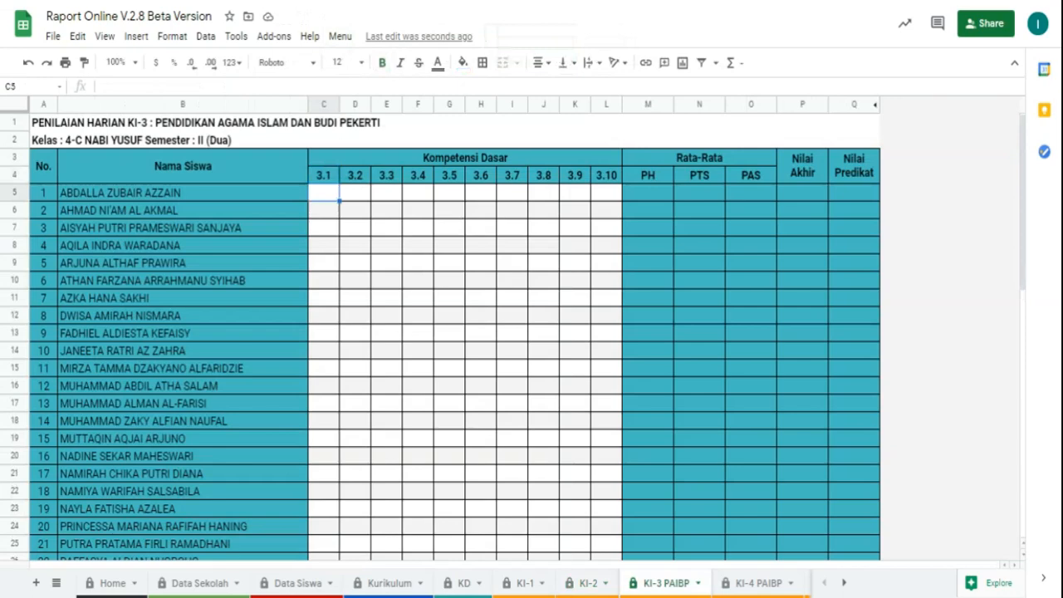
pyautogui.write('60')
pyautogui.press('Tab')
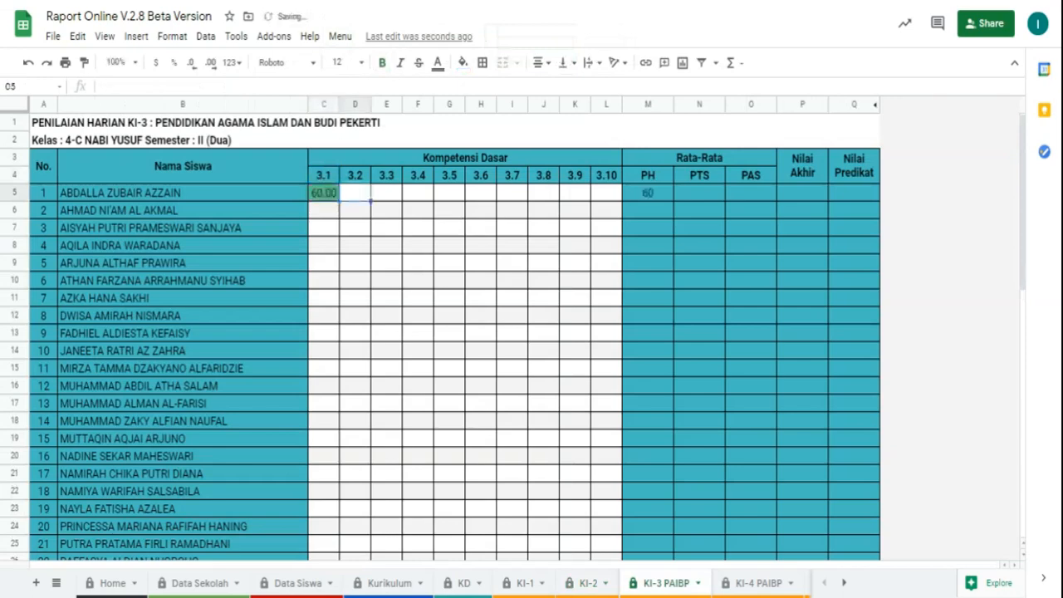
pyautogui.write('80')
pyautogui.press('Tab')
pyautogui.write('7')
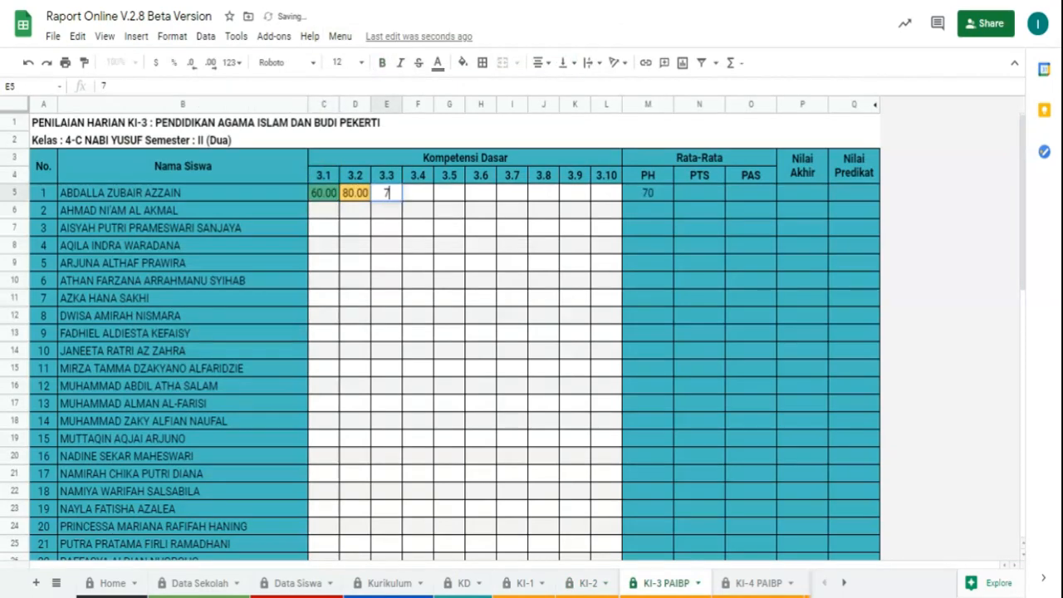
pyautogui.write('0')
pyautogui.press('Tab')
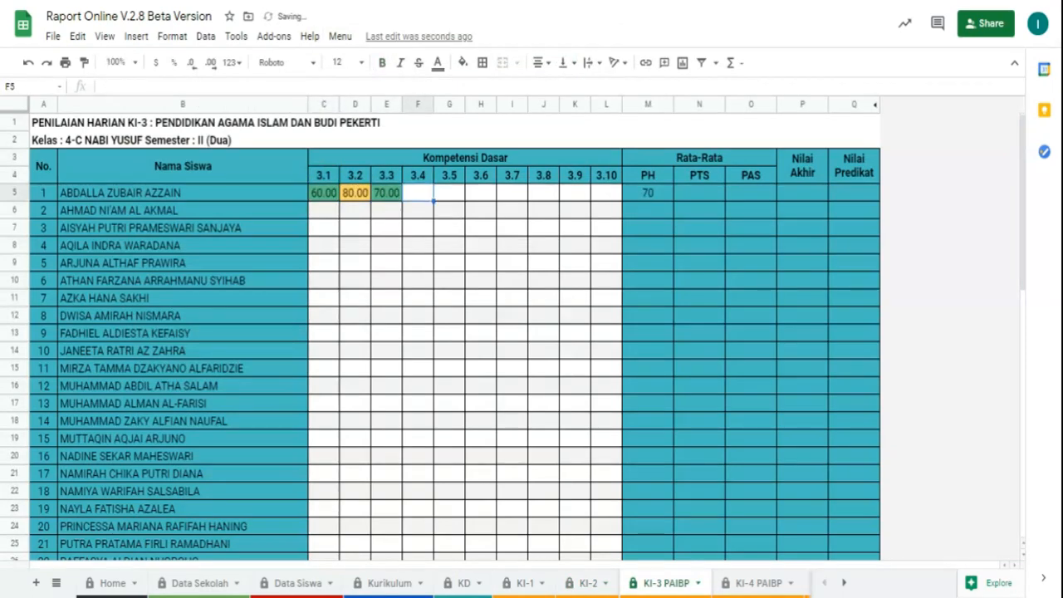
pyautogui.write('6')
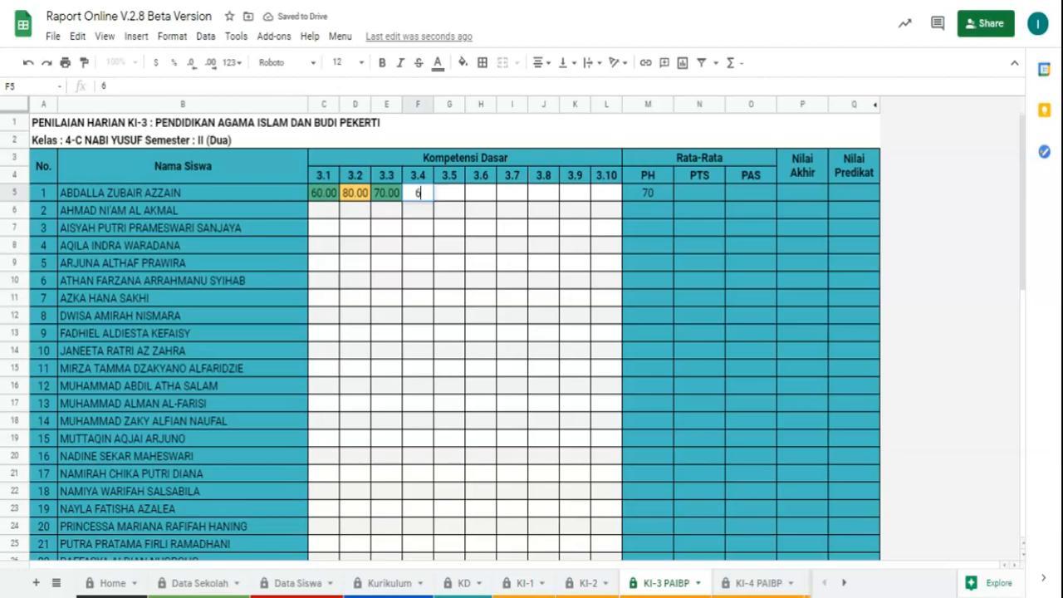
pyautogui.write('5')
pyautogui.press('Tab')
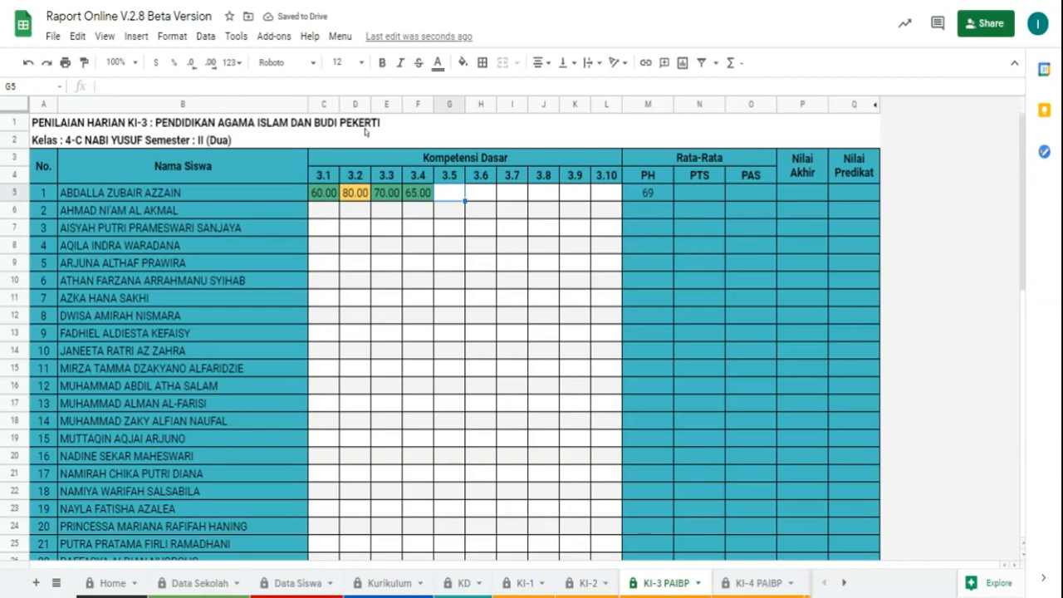
# Open the PAS (Penilaian Akhir Semester) sheet for Pendidikan Agama Islam dan Budi Pekerti.
pyautogui.click(340, 38)
pyautogui.moveTo(388, 212)
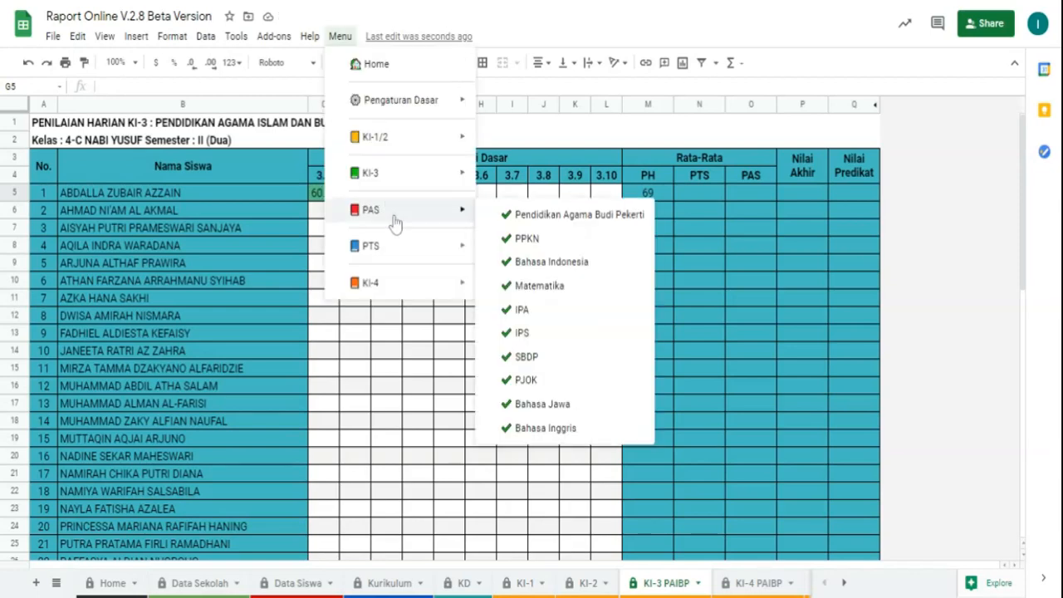
pyautogui.click(550, 218)
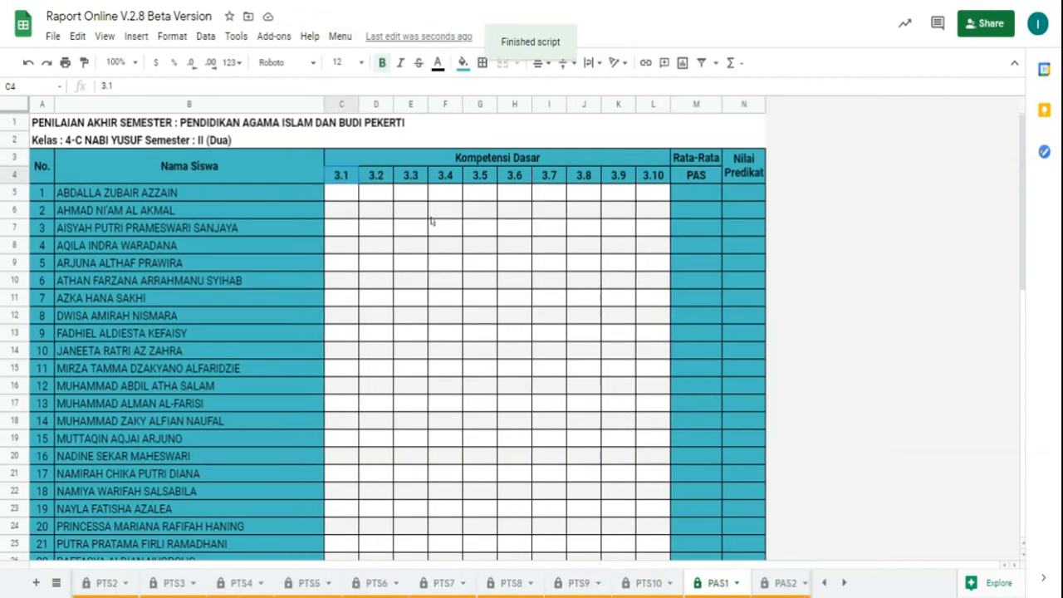
# Enter the first student's PAS scores: 70 for 3.1, 75 for 3.2, 60 for 3.3 and 65 for 3.4.
pyautogui.click(346, 198)
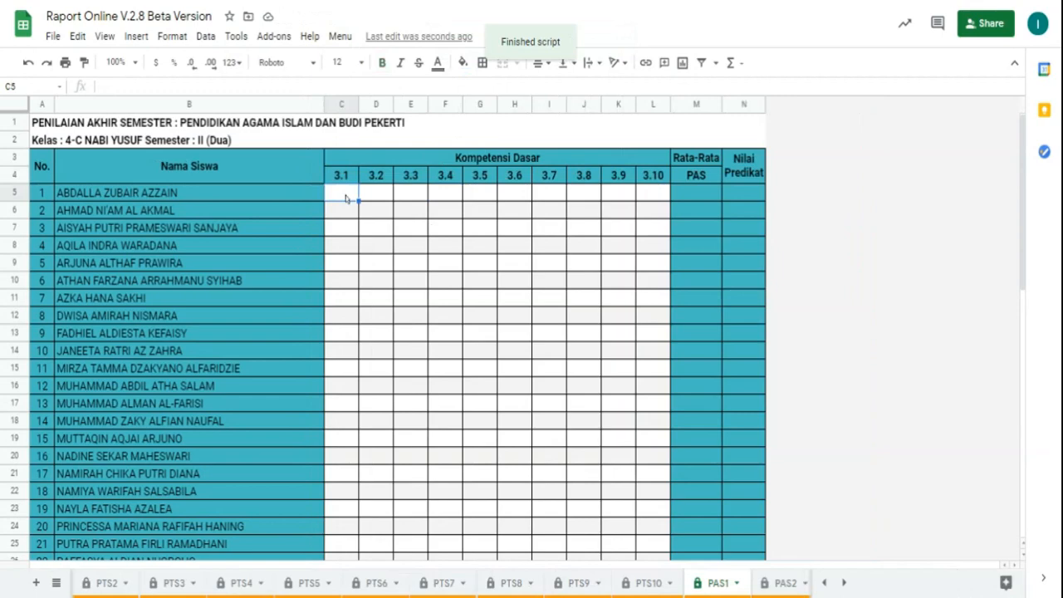
pyautogui.write('70')
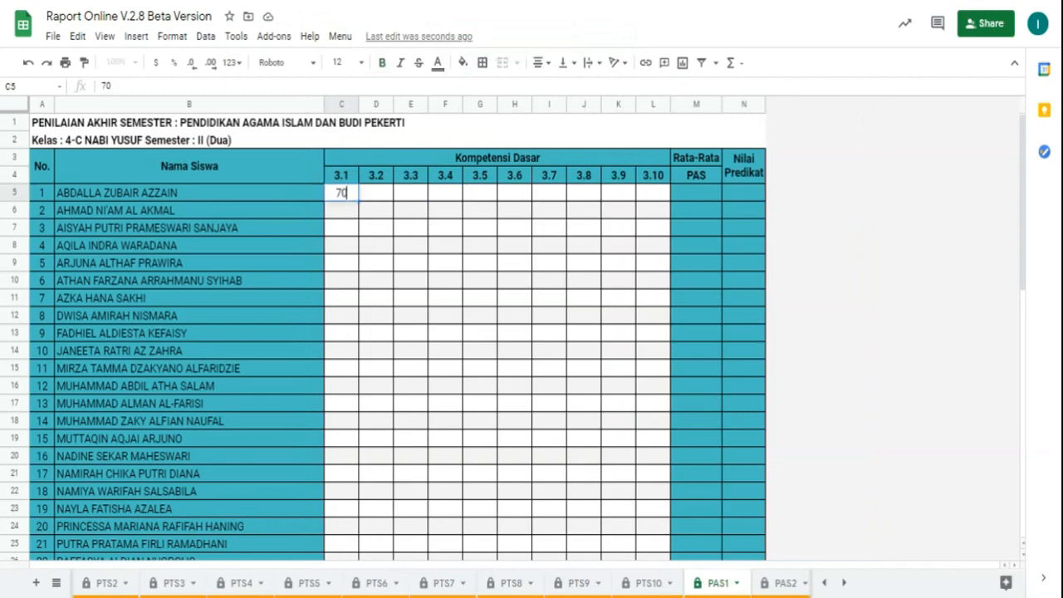
pyautogui.press('Tab')
pyautogui.write('7')
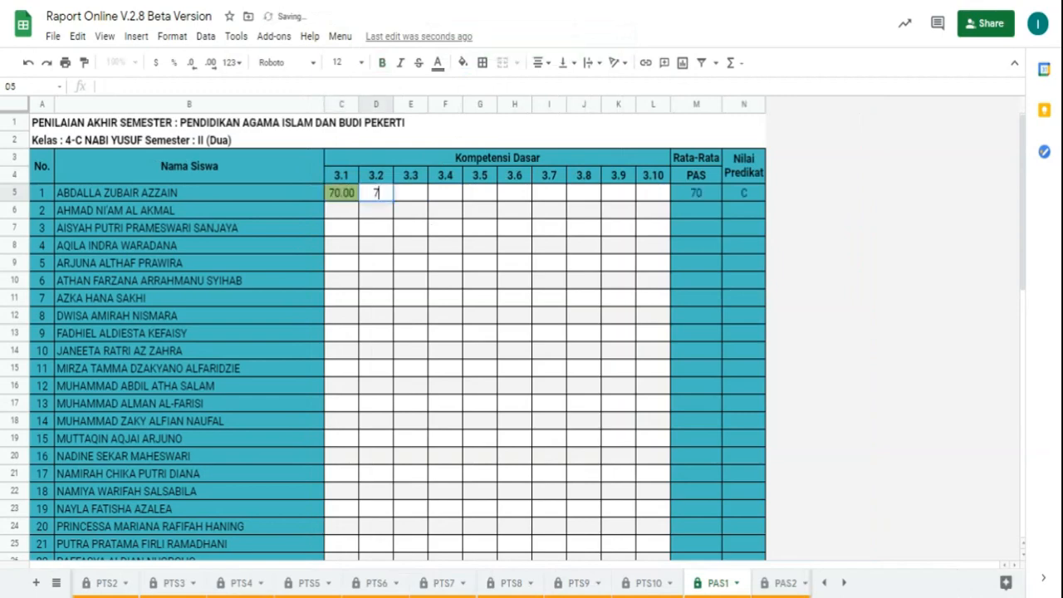
pyautogui.write('5')
pyautogui.press('Tab')
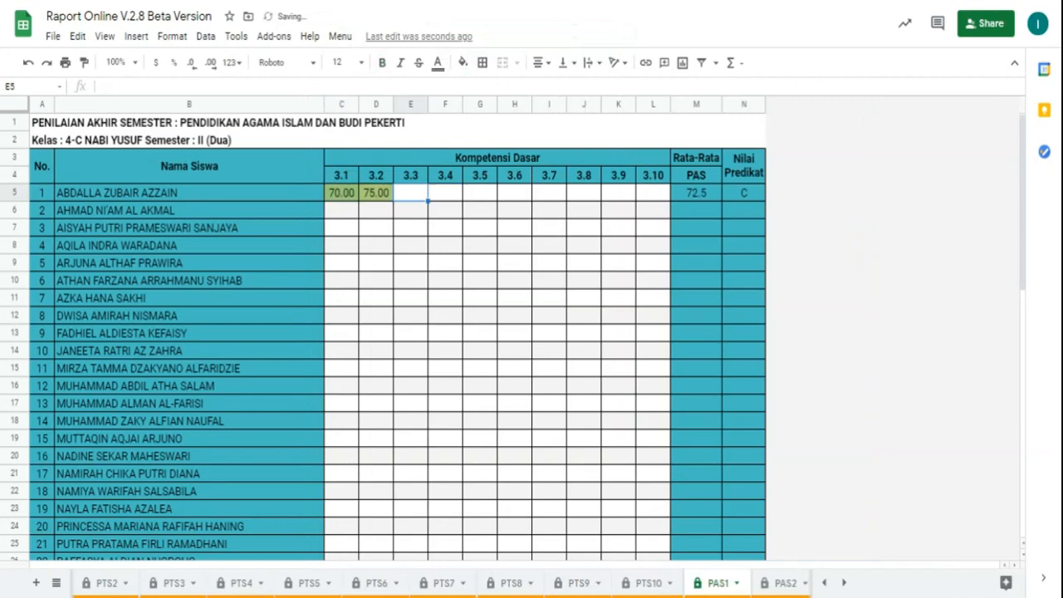
pyautogui.write('60')
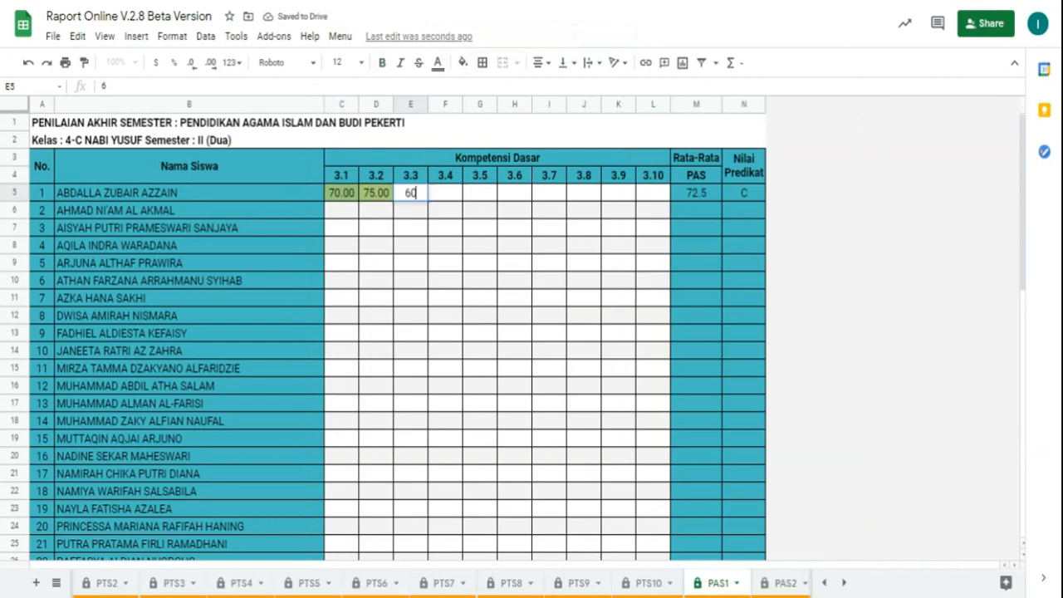
pyautogui.press('Tab')
pyautogui.write('6')
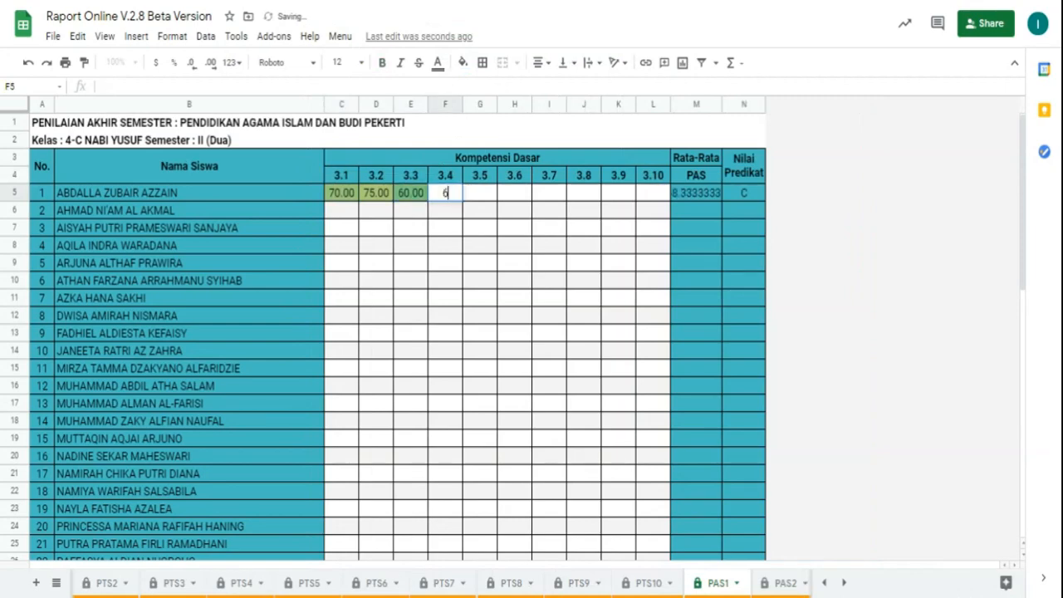
pyautogui.write('5')
pyautogui.press('Left')
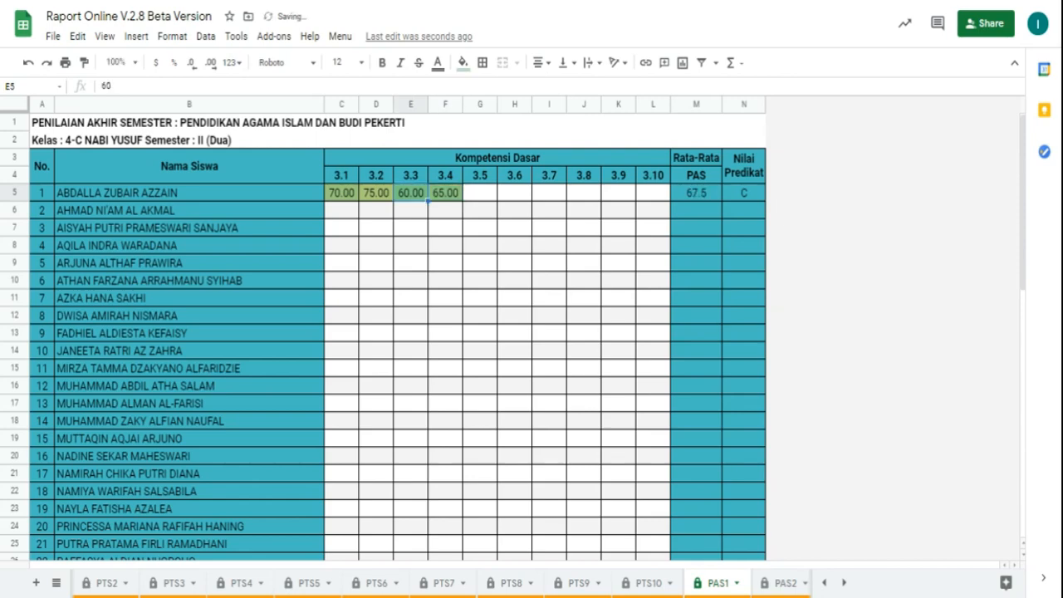
# Return to the KI-3 sheet for Pendidikan Agama Islam dan Budi Pekerti and check the first student's PAS average.
pyautogui.click(340, 37)
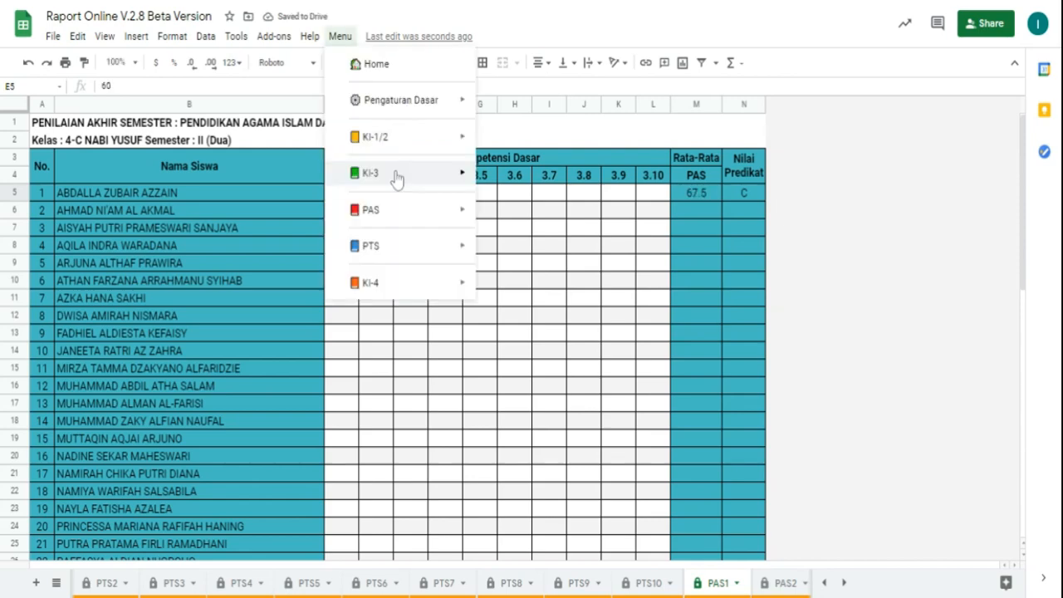
pyautogui.moveTo(397, 180)
pyautogui.click(529, 184)
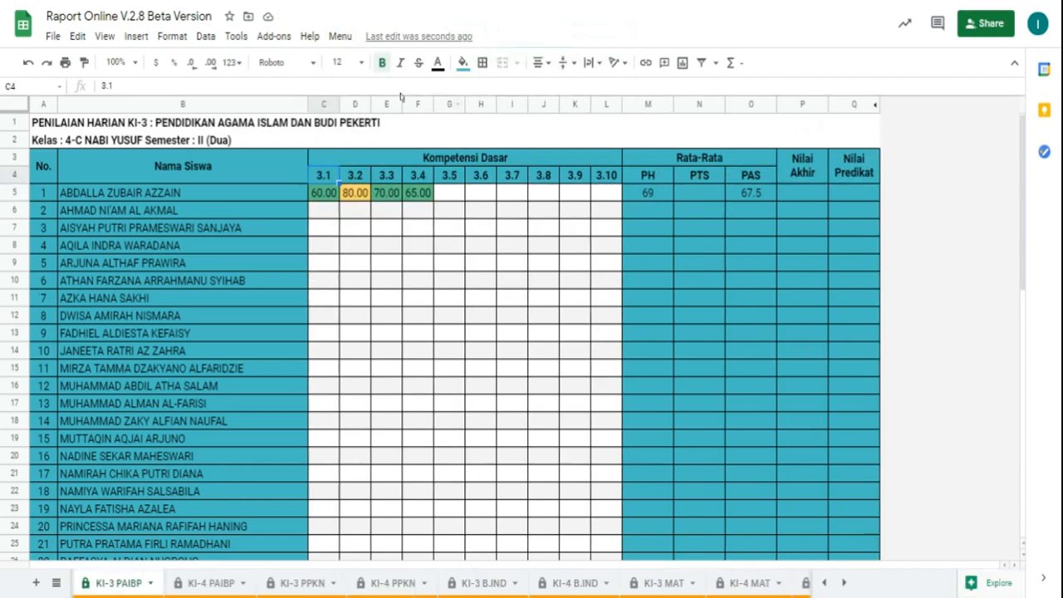
# Open the PTS (Penilaian Tengah Semester) sheet for Pendidikan Agama Islam dan Budi Pekerti.
pyautogui.click(341, 37)
pyautogui.moveTo(399, 224)
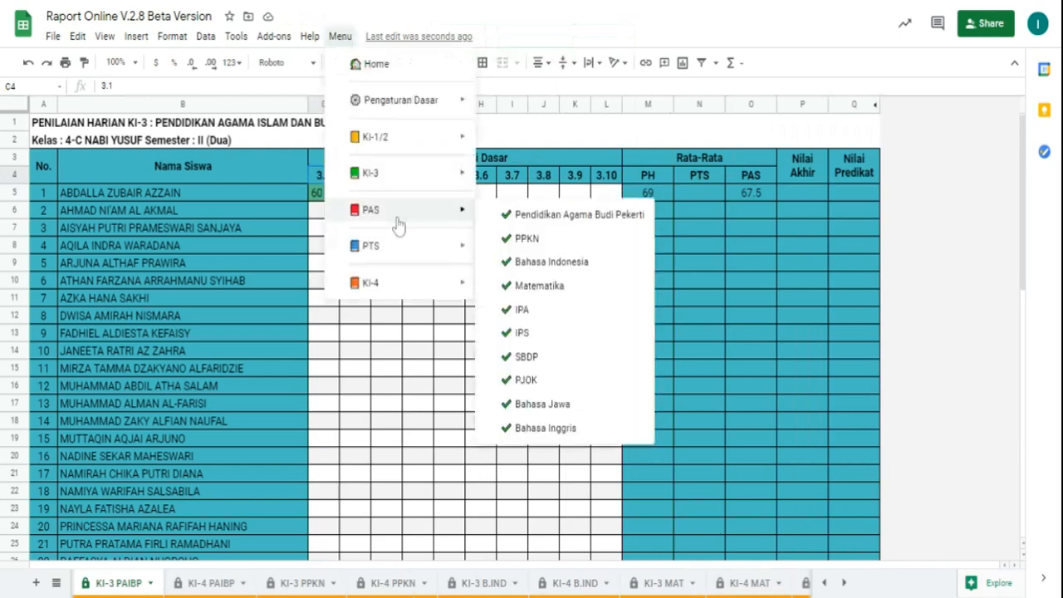
pyautogui.moveTo(409, 263)
pyautogui.click(614, 252)
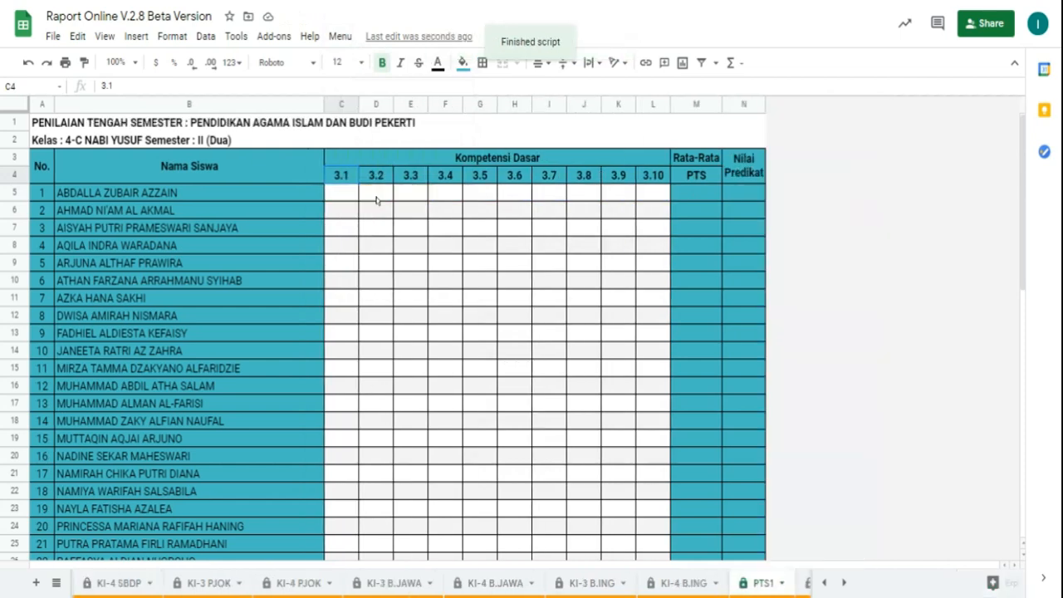
# Enter the first student's PTS scores: 75 for 3.1, 70 for 3.2 and 73 for 3.3.
pyautogui.click(345, 200)
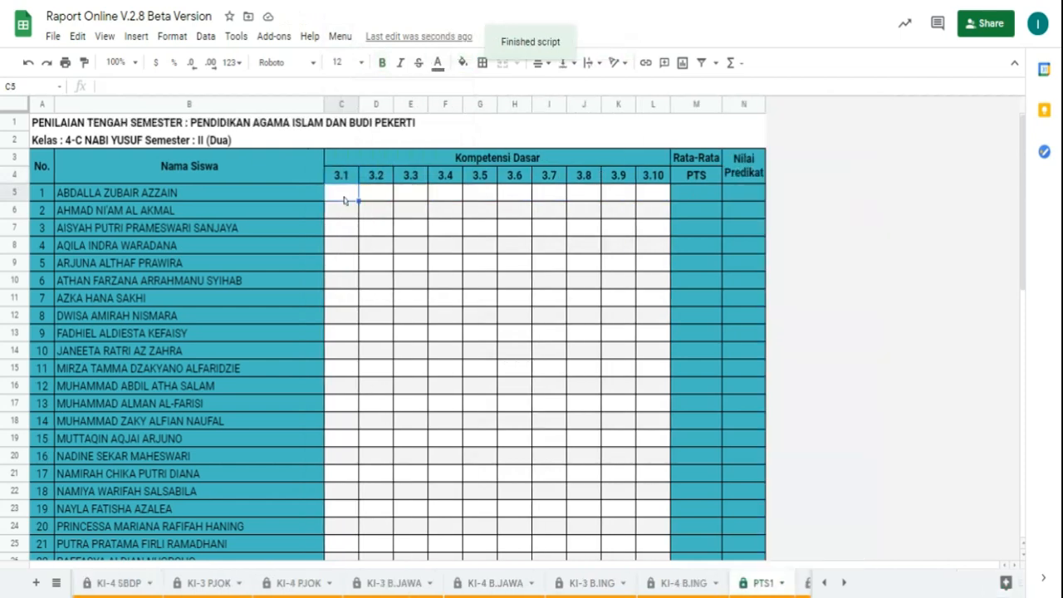
pyautogui.write('75')
pyautogui.press('Tab')
pyautogui.write('7')
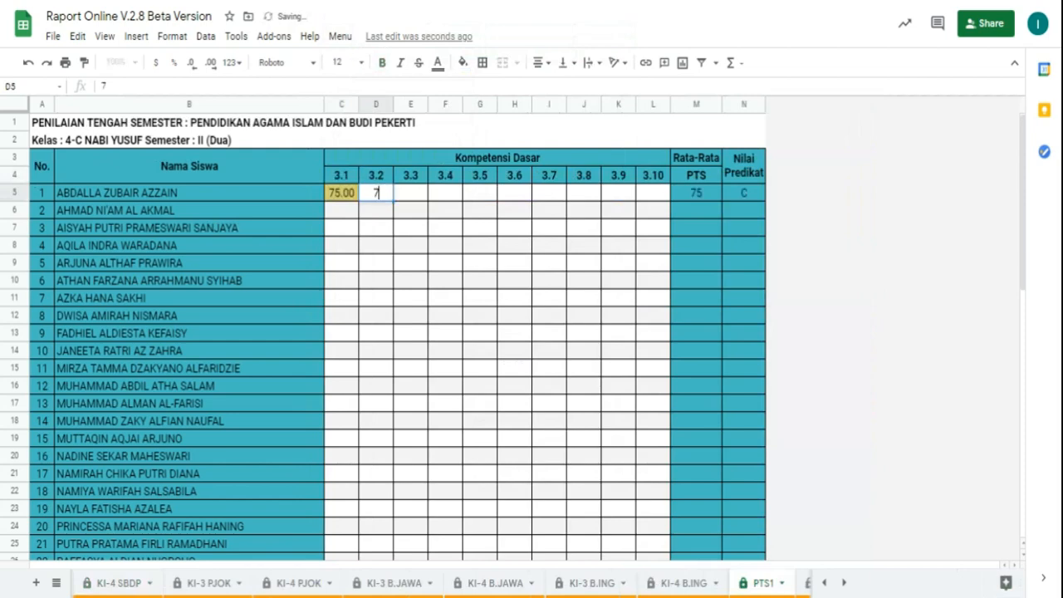
pyautogui.write('0')
pyautogui.press('Tab')
pyautogui.write('73')
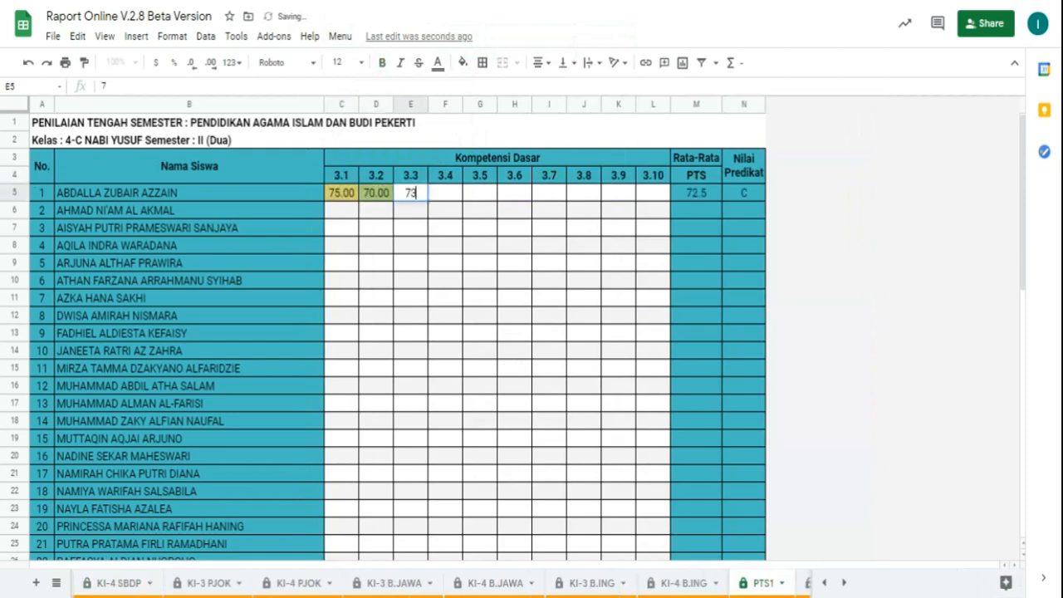
pyautogui.press('Tab')
# Complete the first student's PTS scores with 82 for 3.4.
pyautogui.write('8')
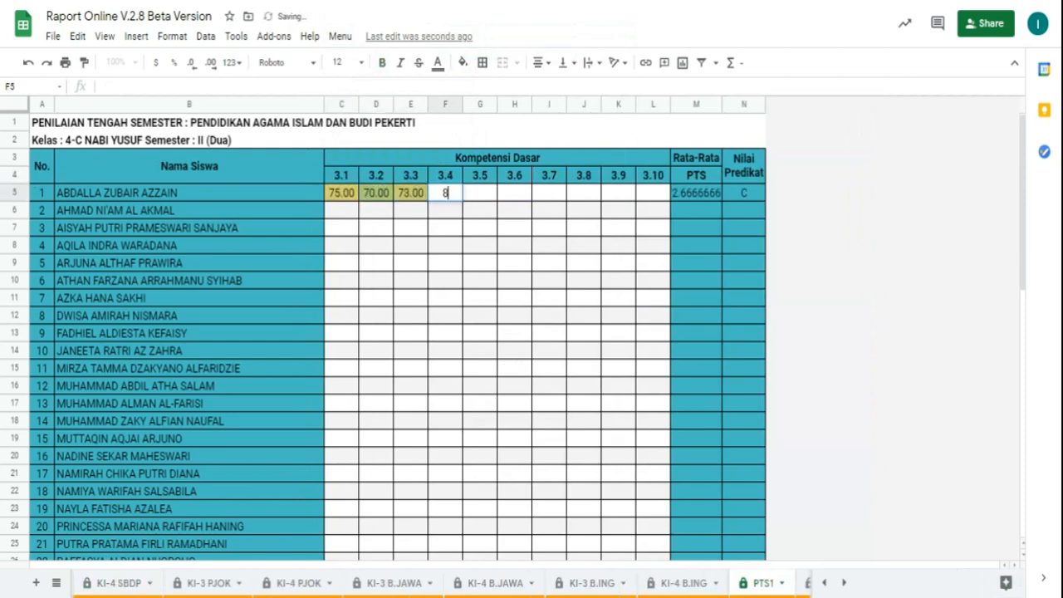
pyautogui.press('Tab')
pyautogui.press('Return')
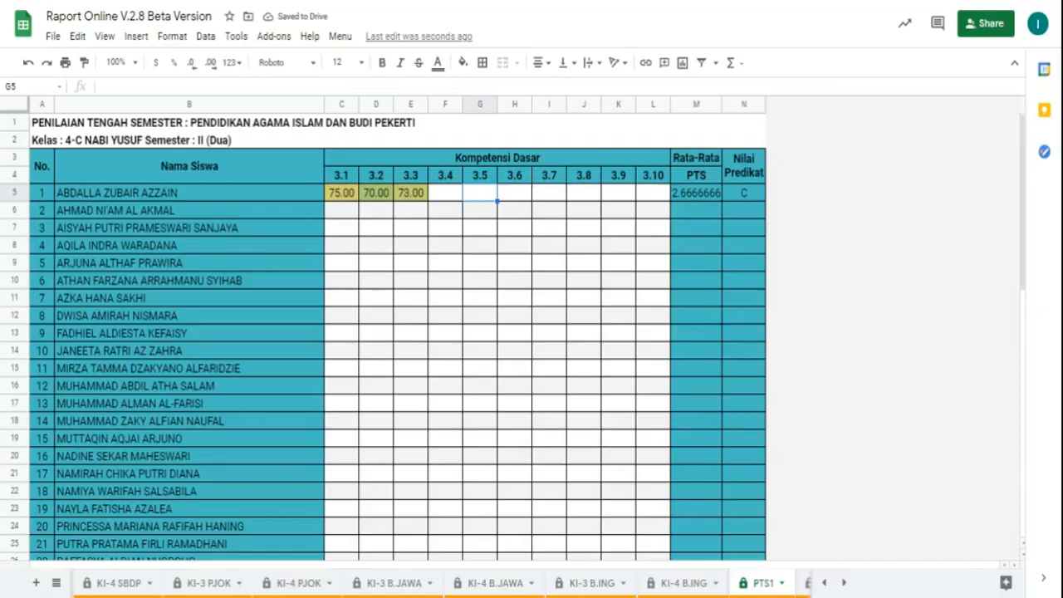
pyautogui.click(445, 192)
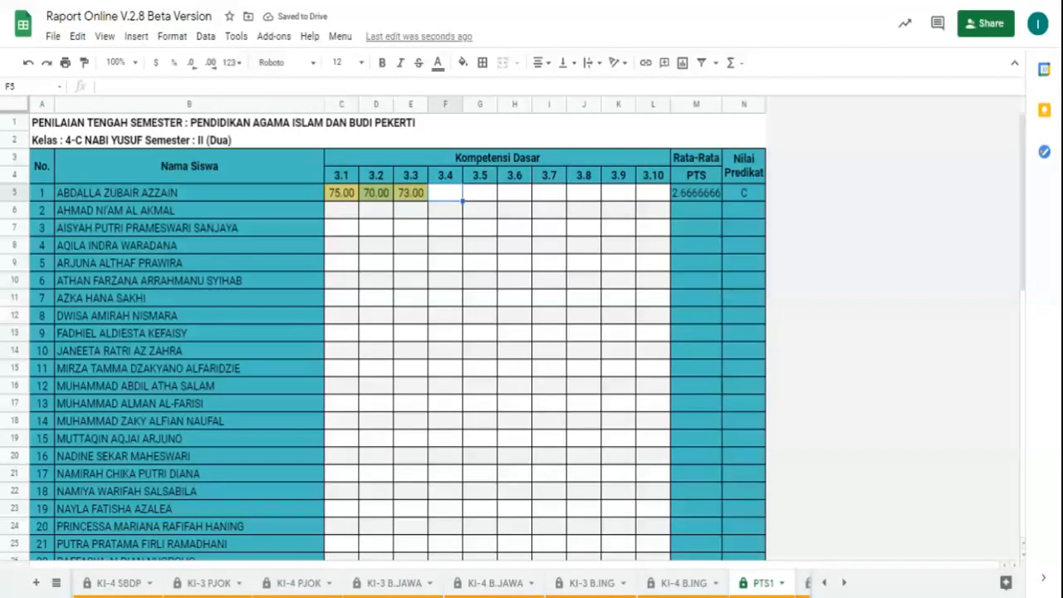
pyautogui.write('82')
pyautogui.press('Left')
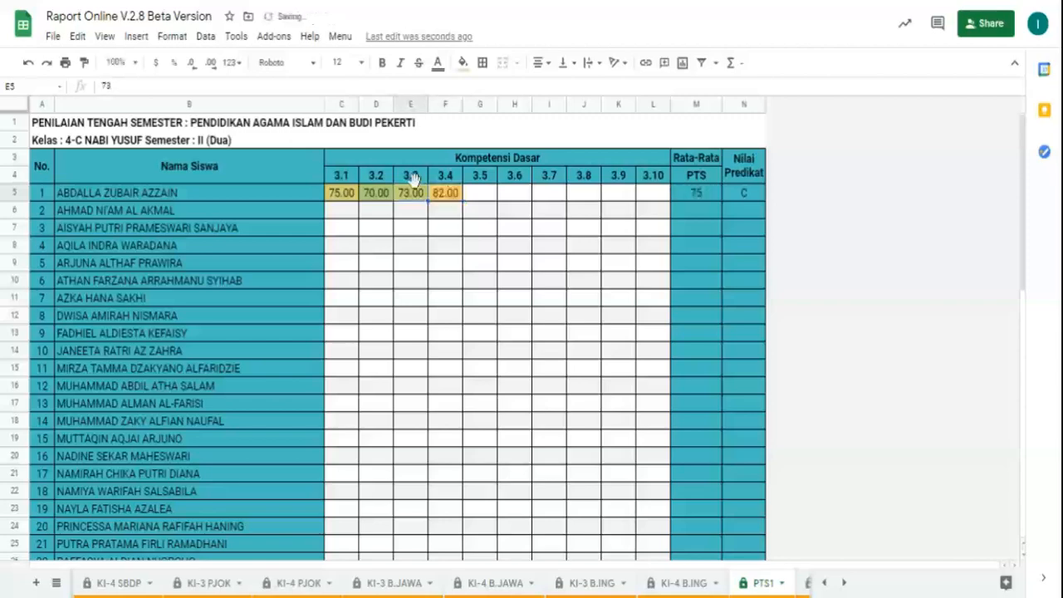
# Reopen the KI-3 sheet for Pendidikan Agama Islam dan Budi Pekerti and review the first student's averages, Nilai Akhir and Nilai Predikat.
pyautogui.click(340, 37)
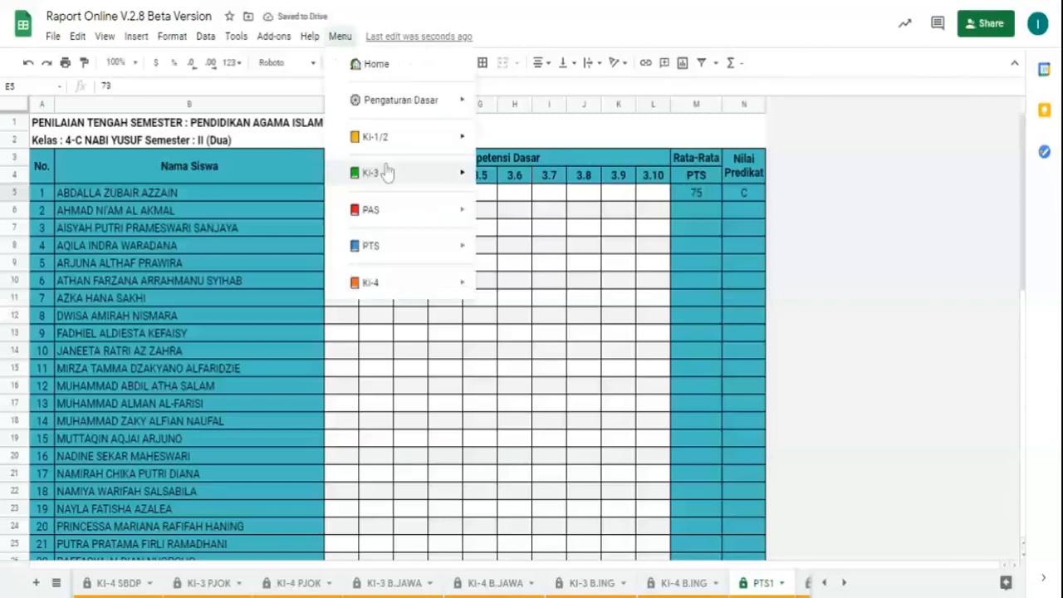
pyautogui.moveTo(388, 172)
pyautogui.click(545, 181)
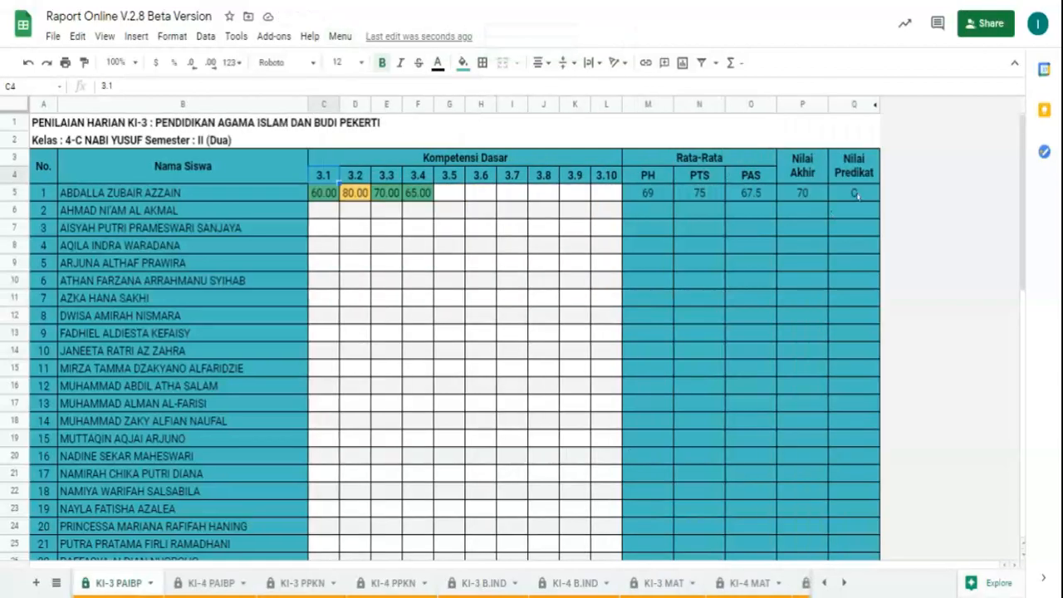
# Bring up the list of KI-4 subject assessment sheets.
pyautogui.click(341, 37)
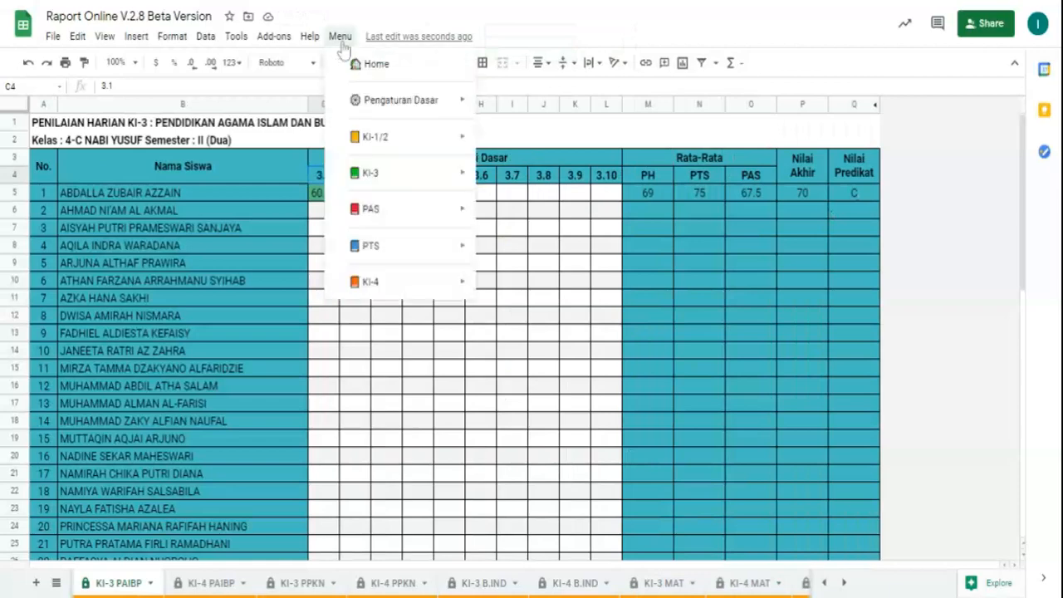
pyautogui.moveTo(393, 289)
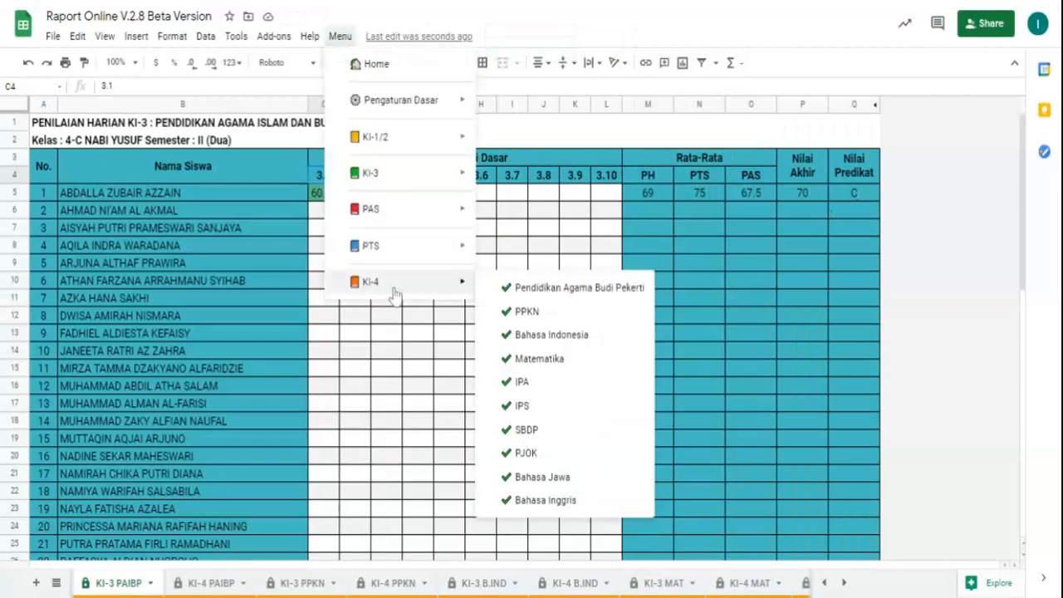